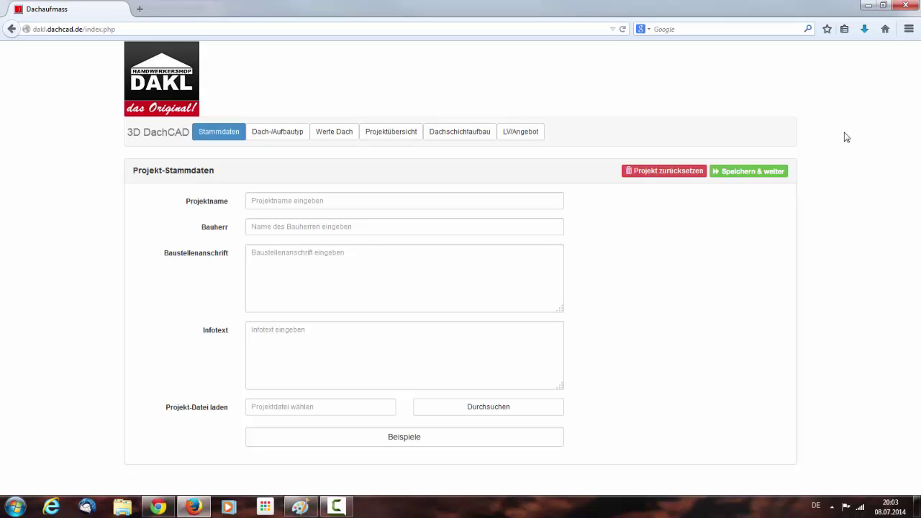
# Step: Preview the empty Projekt-Stammdaten form at 360x640 phone size
pyautogui.hotkey('ctrl', 'shift', 'm')
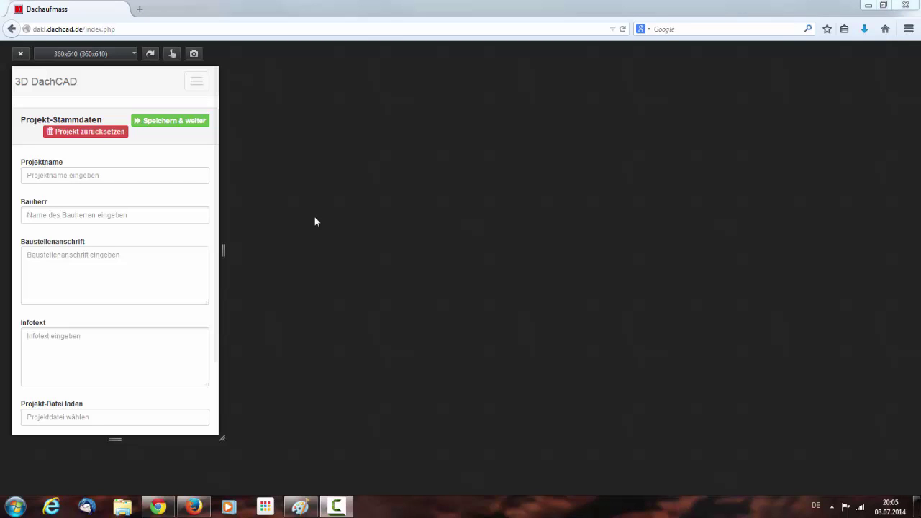
# Step: Browse the 3D DachCAD start page's example projects and tutorials, then return to the top
pyautogui.click(53, 85)
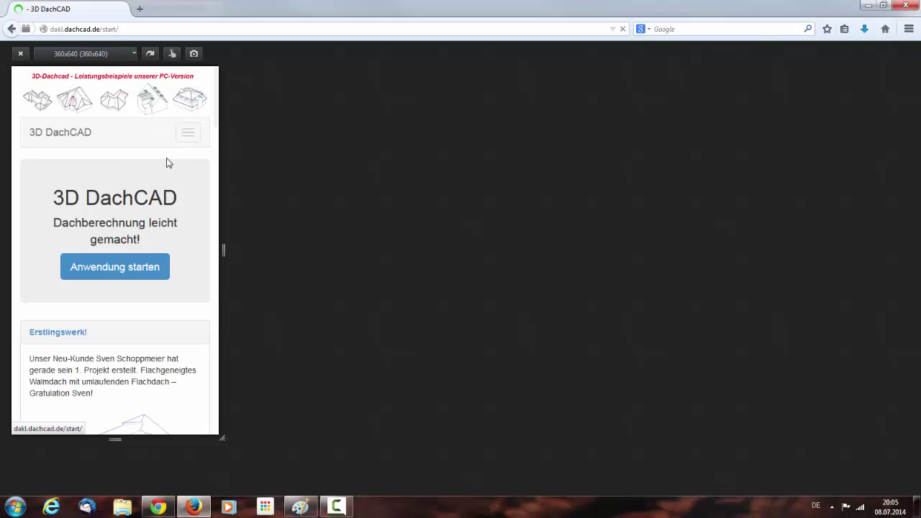
pyautogui.scroll(-3, 166, 163)
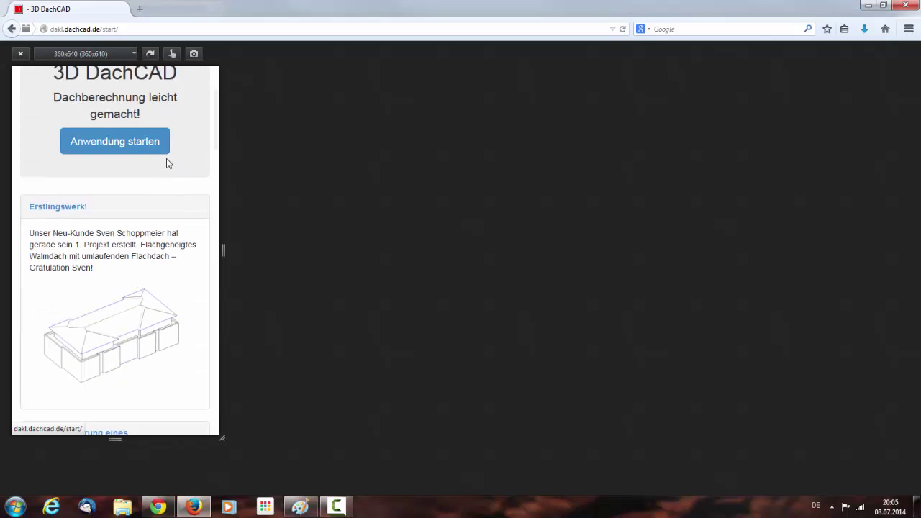
pyautogui.scroll(-2, 166, 163)
pyautogui.scroll(-4, 166, 163)
pyautogui.scroll(-1, 166, 164)
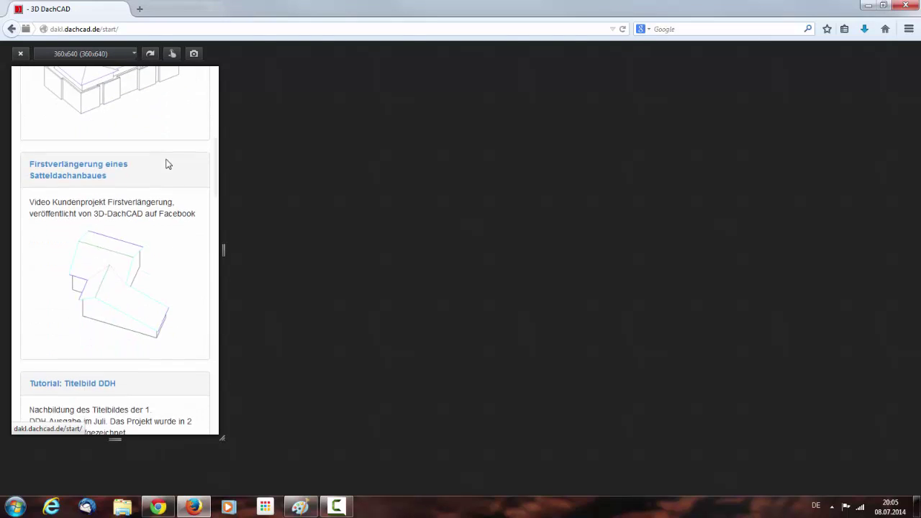
pyautogui.scroll(-3, 166, 164)
pyautogui.scroll(-2, 167, 165)
pyautogui.scroll(-2, 168, 165)
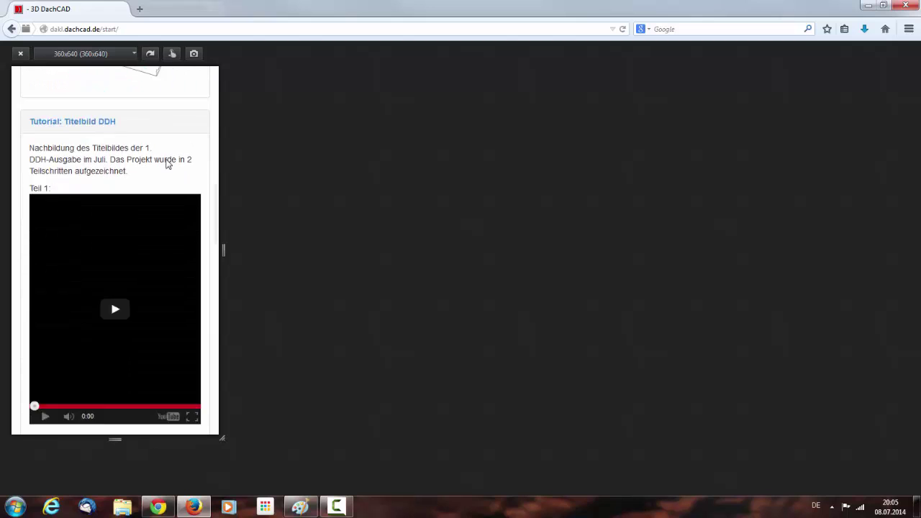
pyautogui.scroll(-2, 167, 165)
pyautogui.scroll(-4, 167, 164)
pyautogui.scroll(-1, 167, 165)
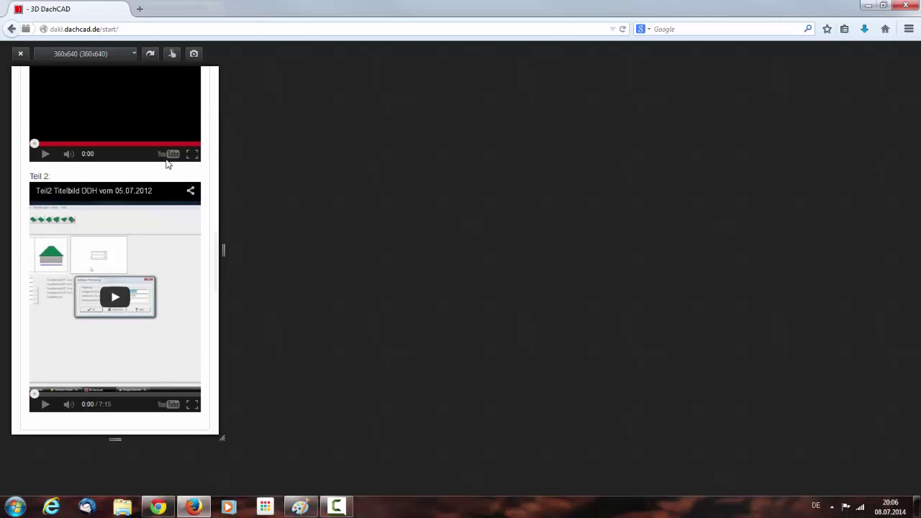
pyautogui.scroll(-2, 167, 164)
pyautogui.scroll(-3, 167, 166)
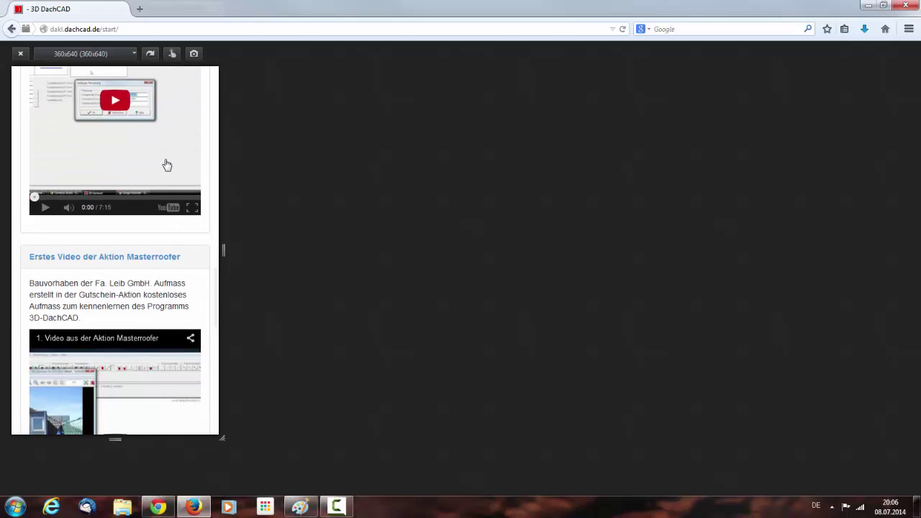
pyautogui.press('Home')
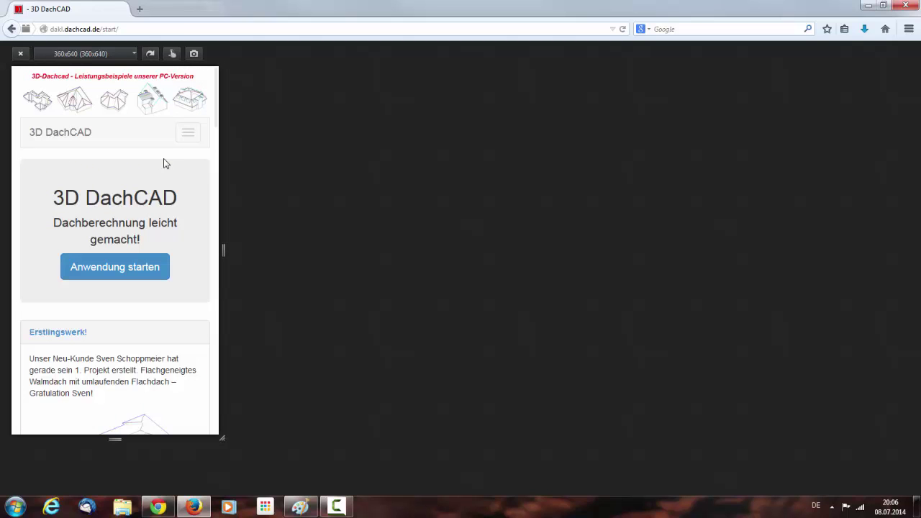
# Step: Launch the roof calculation, save the master data, and pick the Winkelbau roof type
pyautogui.click(109, 267)
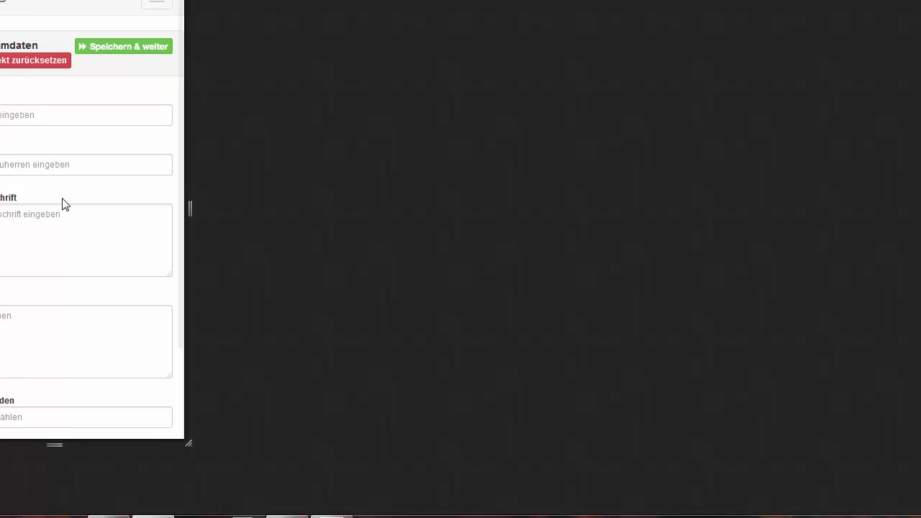
pyautogui.click(128, 49)
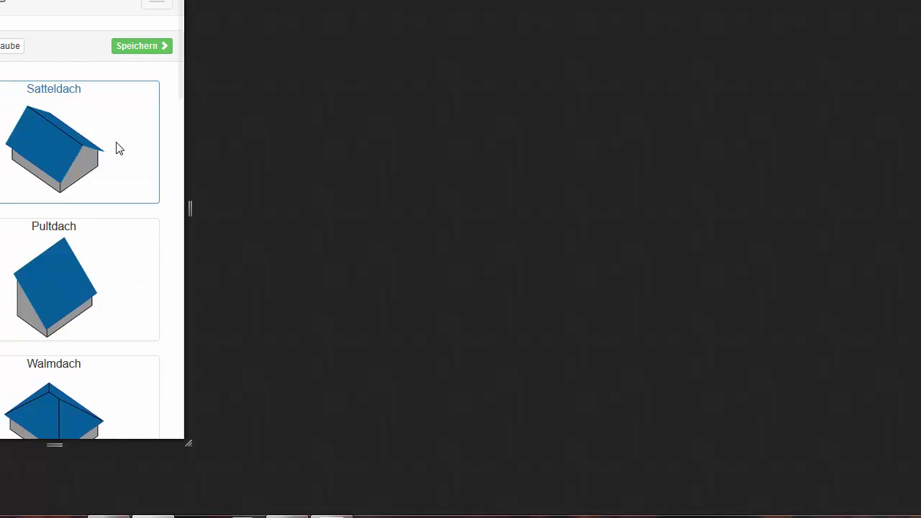
pyautogui.scroll(-1, 118, 148)
pyautogui.scroll(-2, 119, 148)
pyautogui.scroll(-1, 119, 149)
pyautogui.scroll(-3, 118, 149)
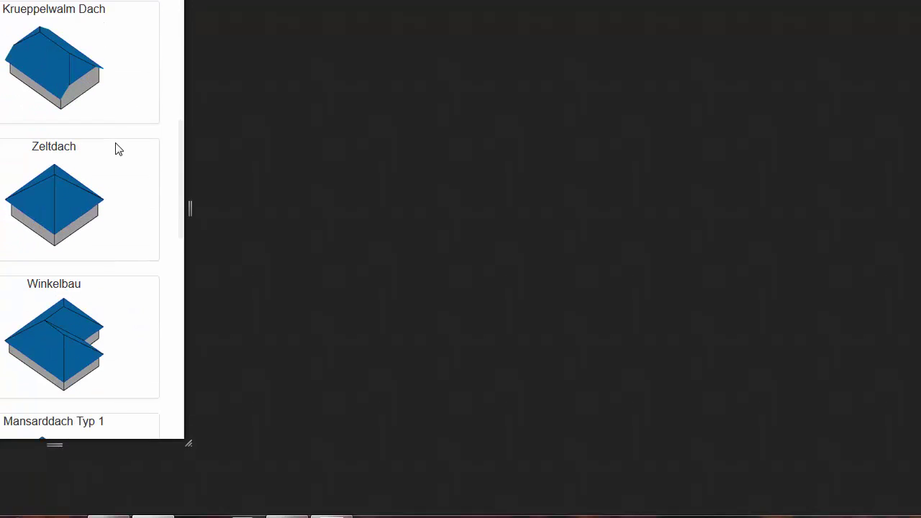
pyautogui.scroll(-3, 119, 149)
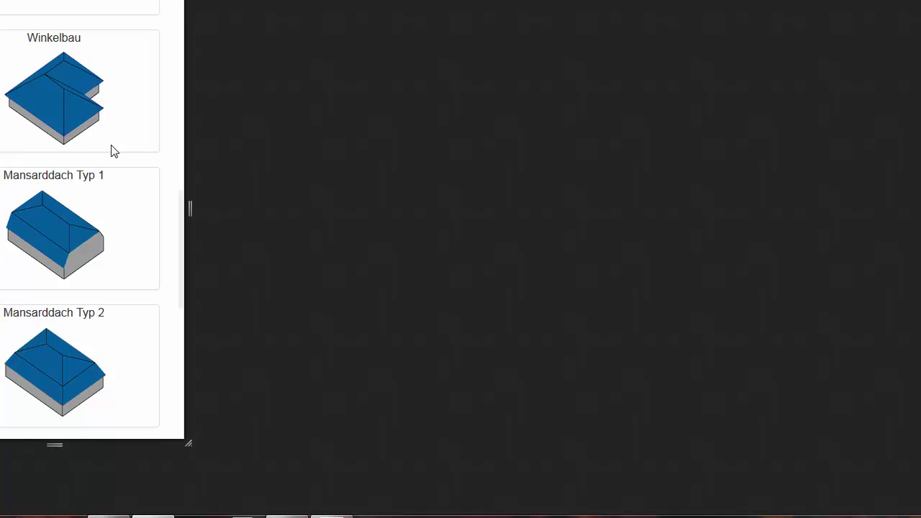
pyautogui.click(70, 118)
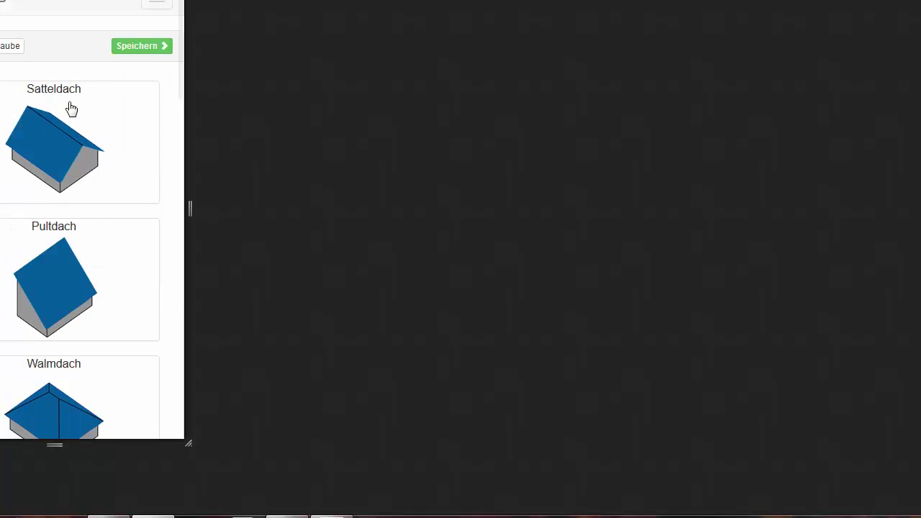
pyautogui.click(136, 54)
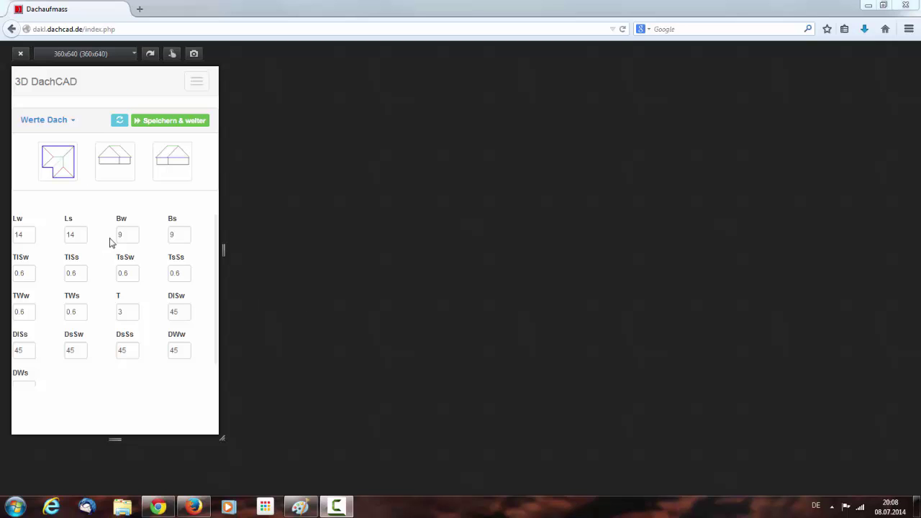
# Step: Set the Winkelbau dimensions to Lw 18, Bw 11 and Bs 9
pyautogui.click(29, 237)
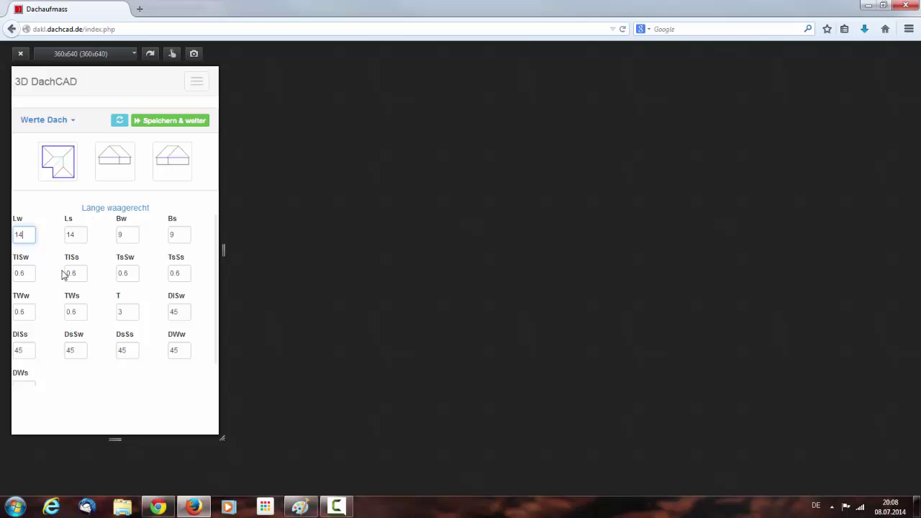
pyautogui.press('BackSpace')
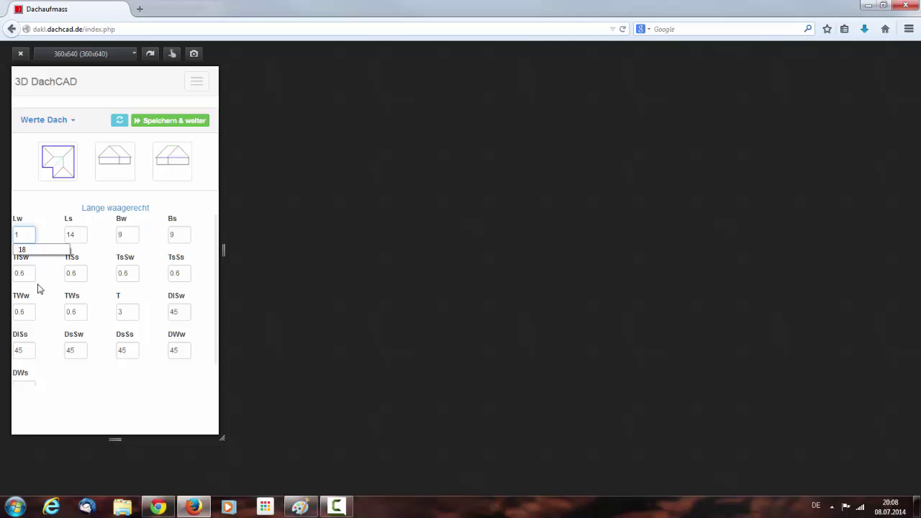
pyautogui.write('8')
pyautogui.press('Tab')
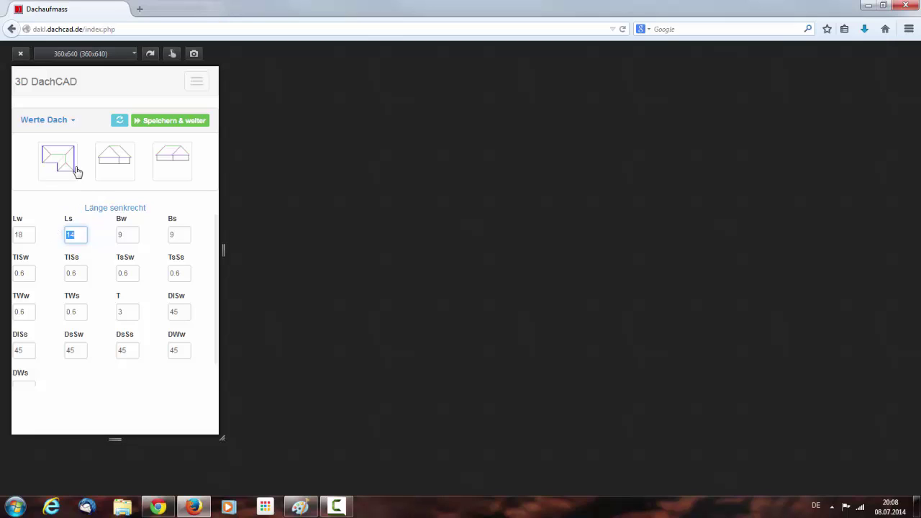
pyautogui.press('Tab')
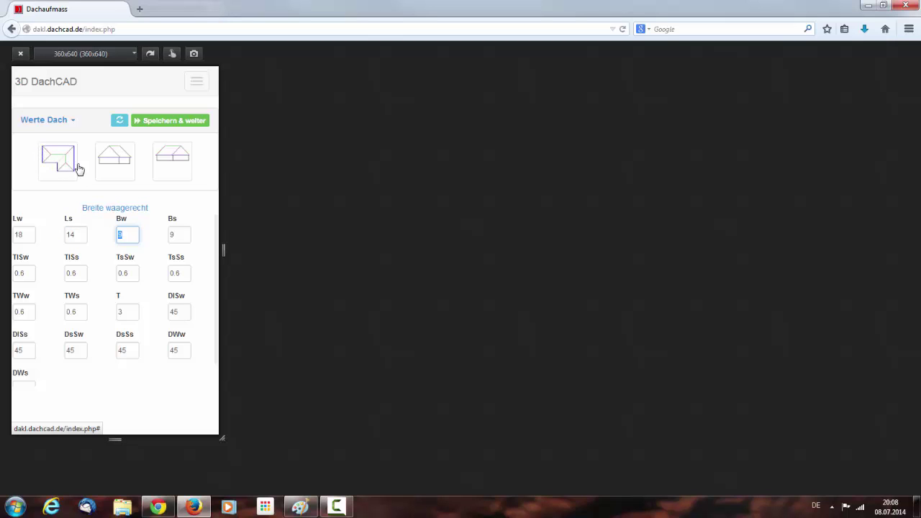
pyautogui.write('11')
pyautogui.press('Tab')
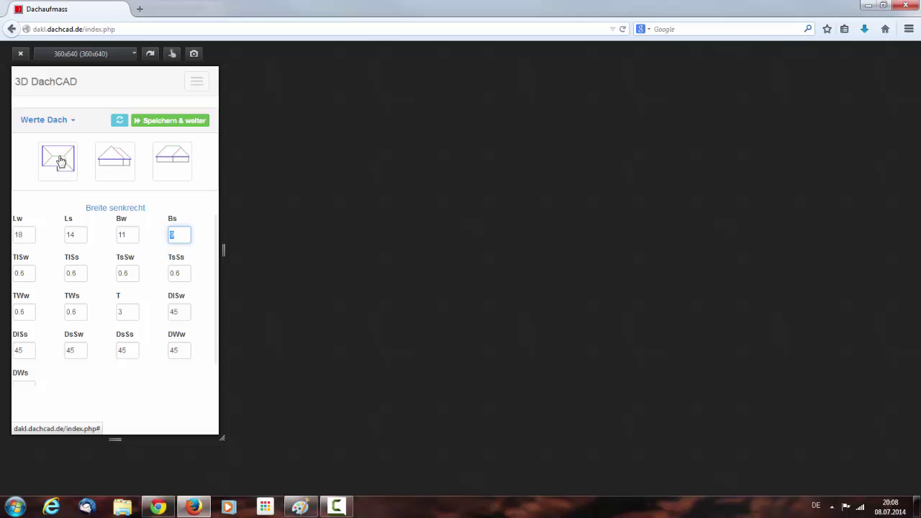
pyautogui.write('9')
pyautogui.press('Tab')
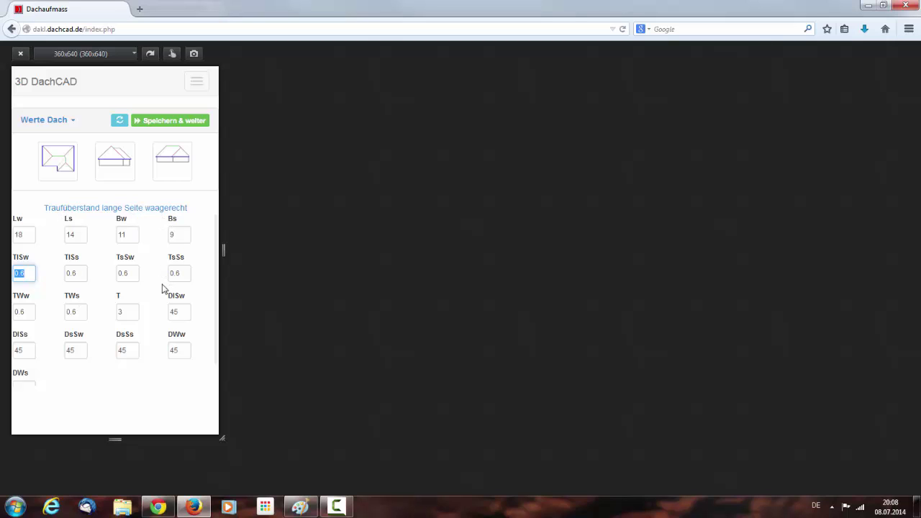
# Step: Keep the eave overhangs and change the DWw roof pitch from 45 to 90
pyautogui.press('Tab')
pyautogui.press('Tab')
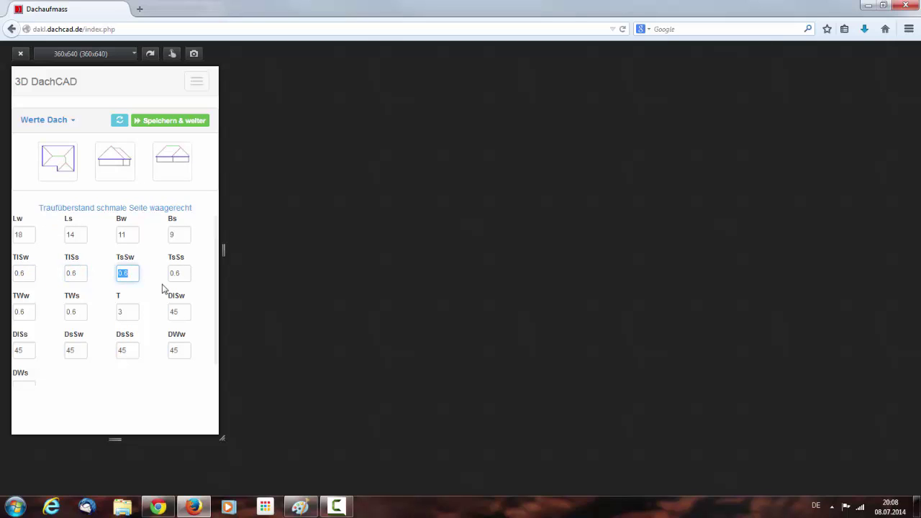
pyautogui.press('Tab')
pyautogui.press('Tab')
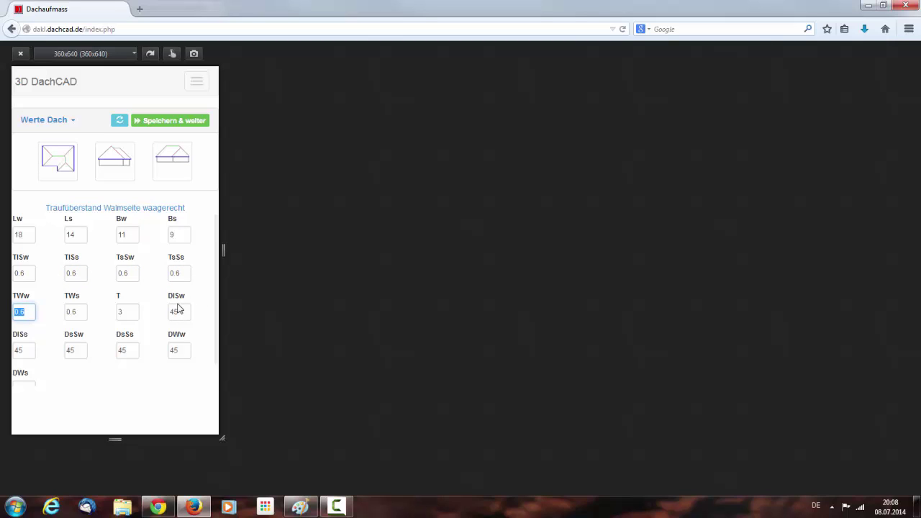
pyautogui.click(185, 354)
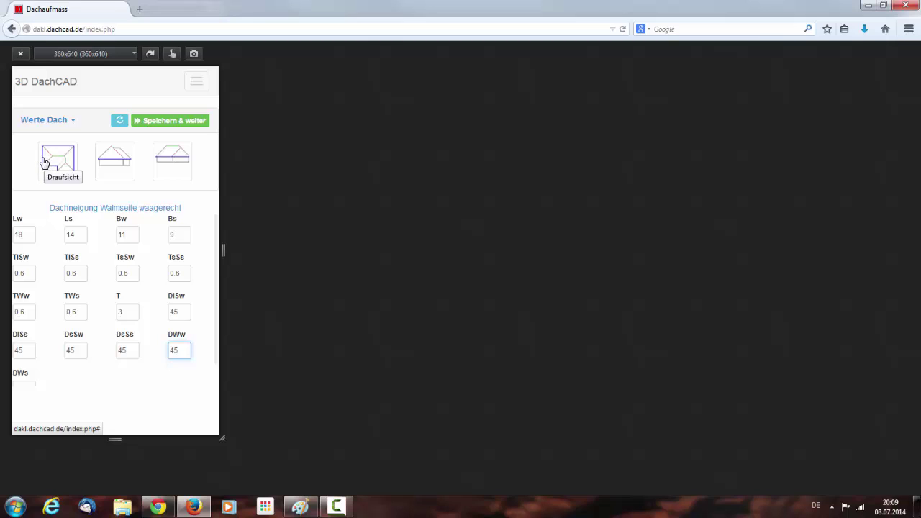
pyautogui.doubleClick(180, 351)
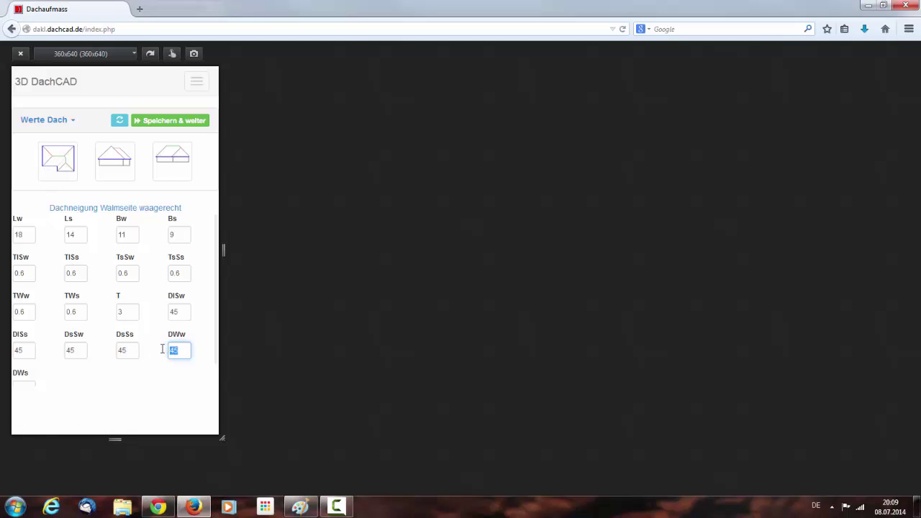
pyautogui.write('90')
pyautogui.press('Tab')
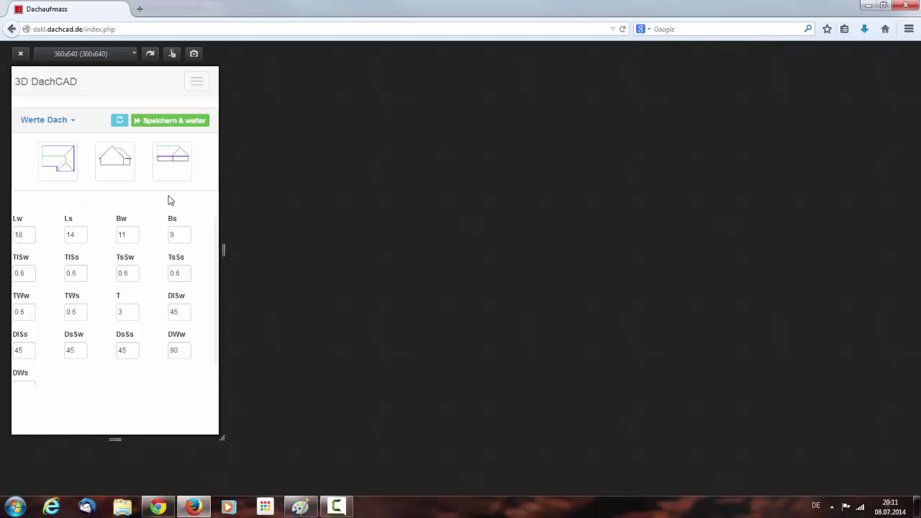
# Step: Add the Winkelbau roof to the project at x 0.0, y 0.0, angle 0.0
pyautogui.click(157, 122)
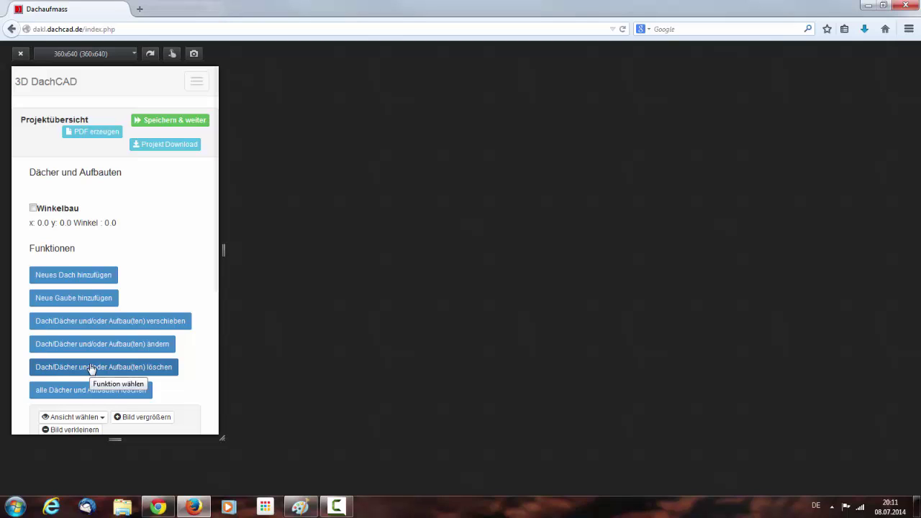
# Step: Add a Satteldach roof with width B 4 and left verge overhang ØOl 0
pyautogui.click(74, 277)
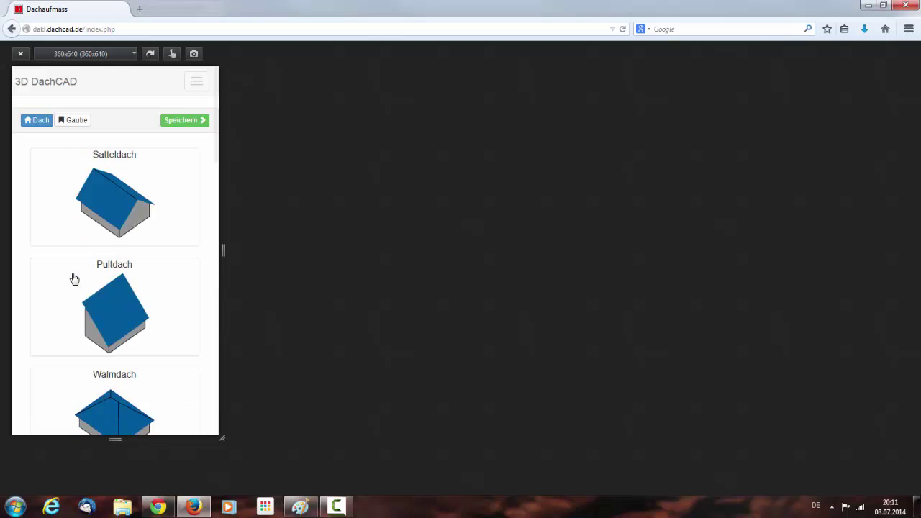
pyautogui.click(102, 221)
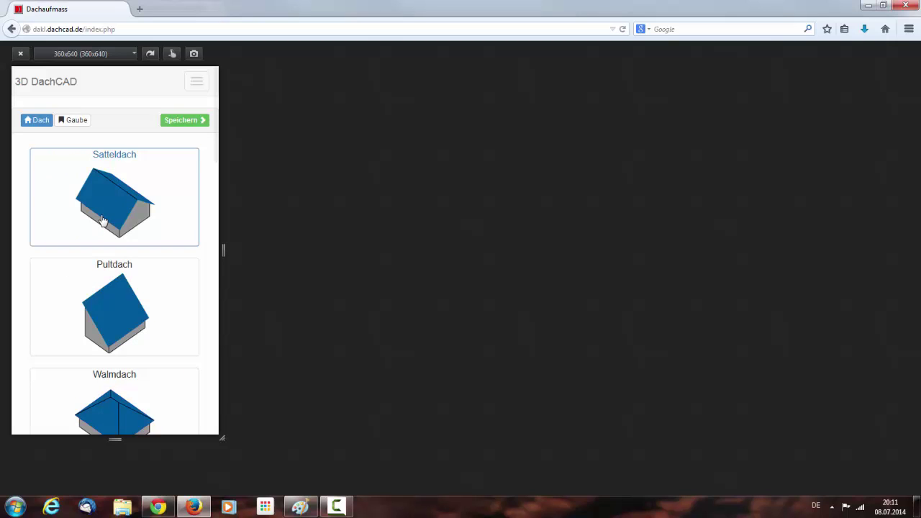
pyautogui.click(171, 127)
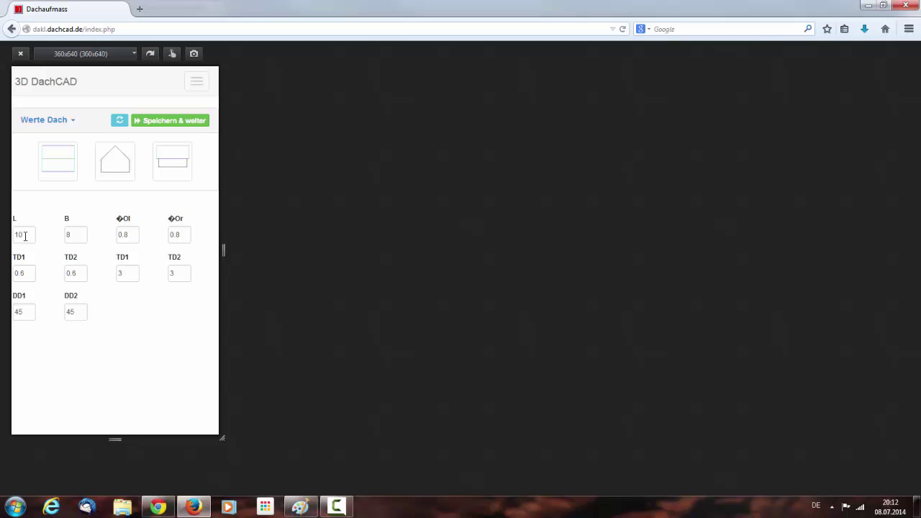
pyautogui.doubleClick(69, 234)
pyautogui.write('4')
pyautogui.press('Tab')
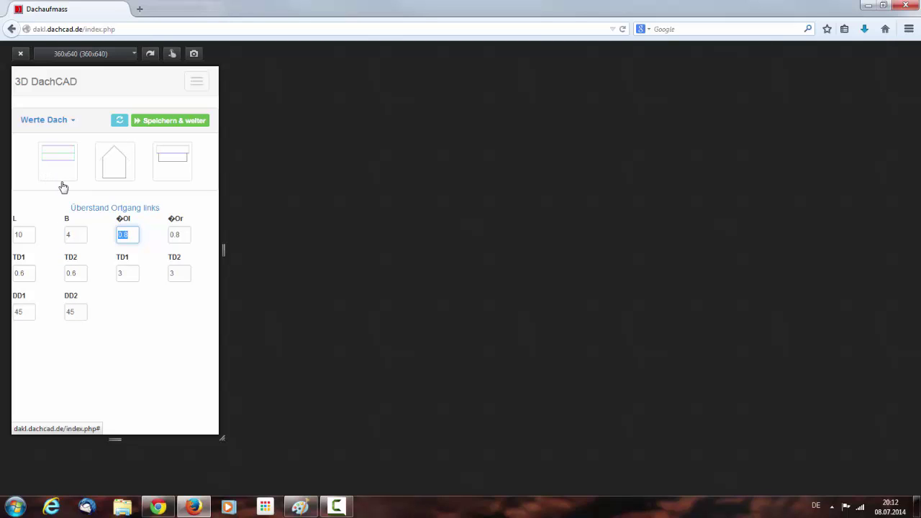
pyautogui.write('0')
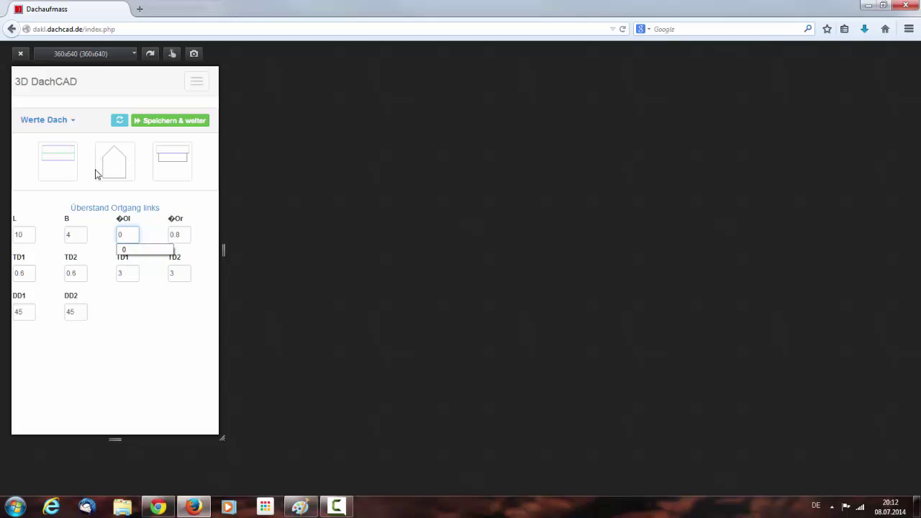
pyautogui.press('Tab')
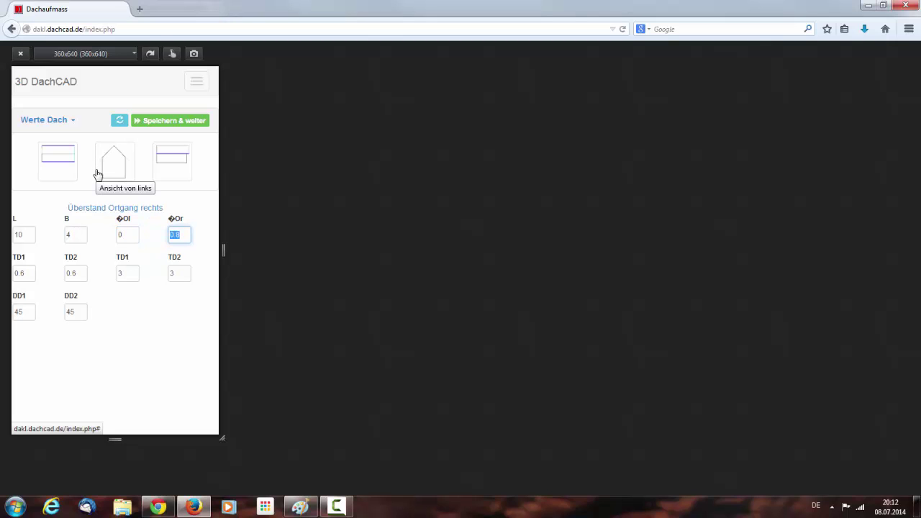
# Step: Set both eave heights TD1 and TD2 to 2,3
pyautogui.press('Tab')
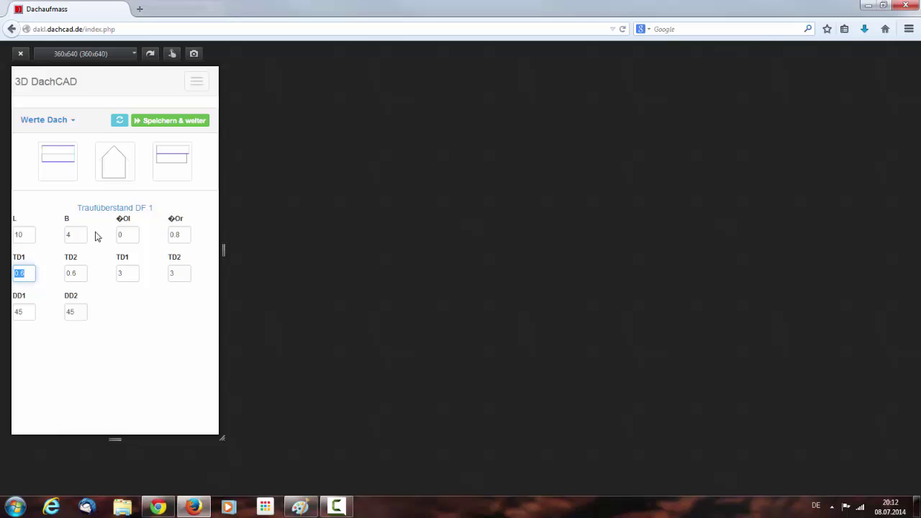
pyautogui.press('Tab')
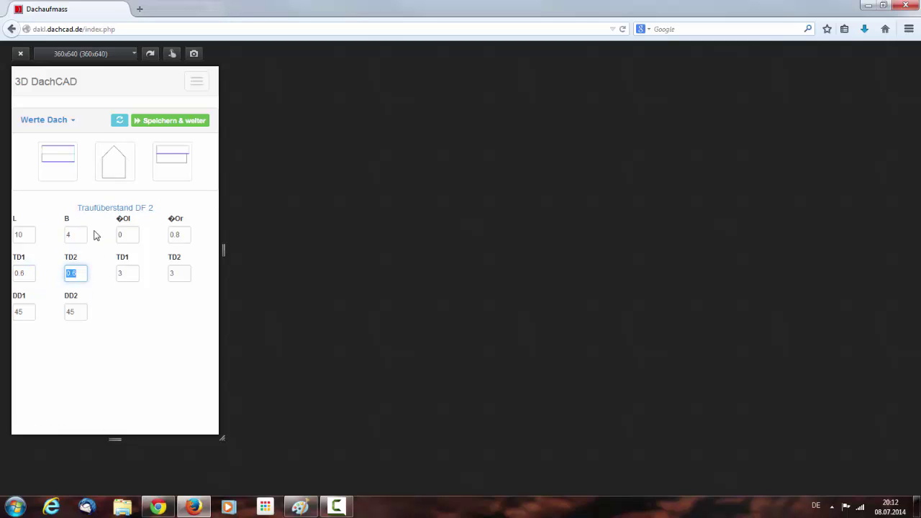
pyautogui.press('Tab')
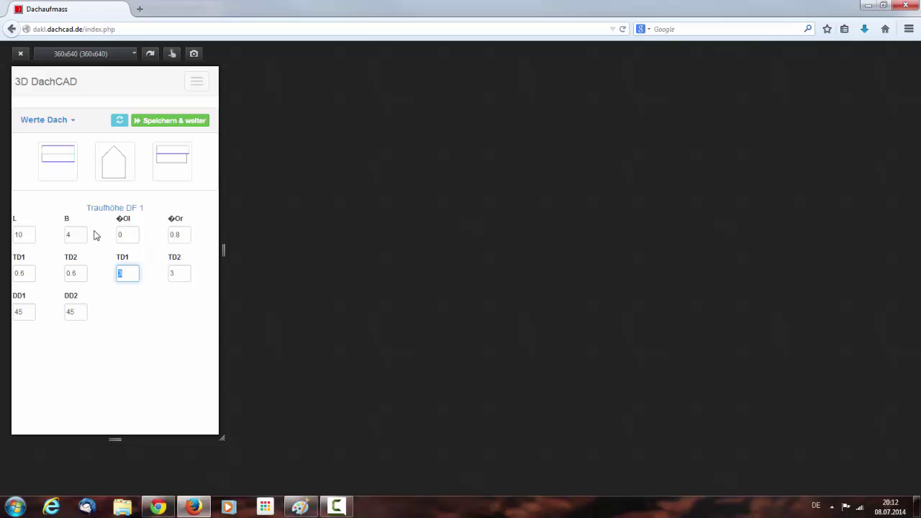
pyautogui.write('2,3')
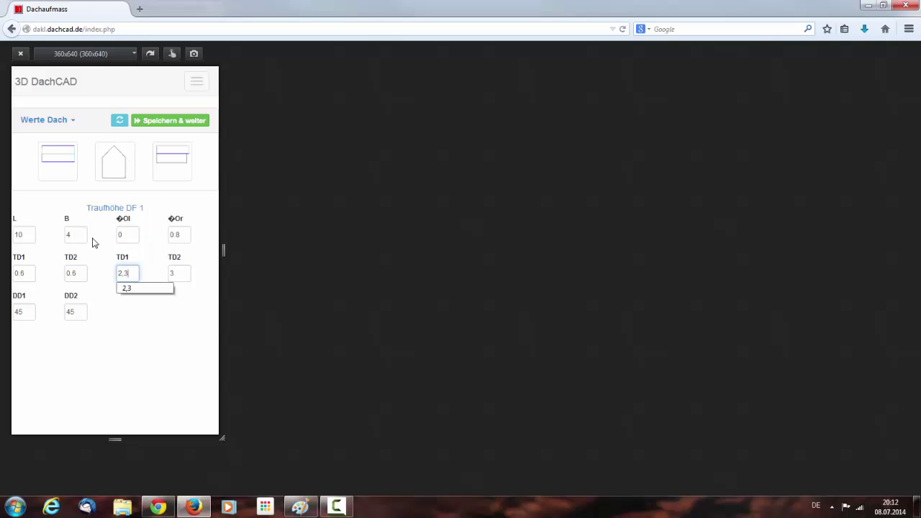
pyautogui.press('Tab')
pyautogui.write('2,')
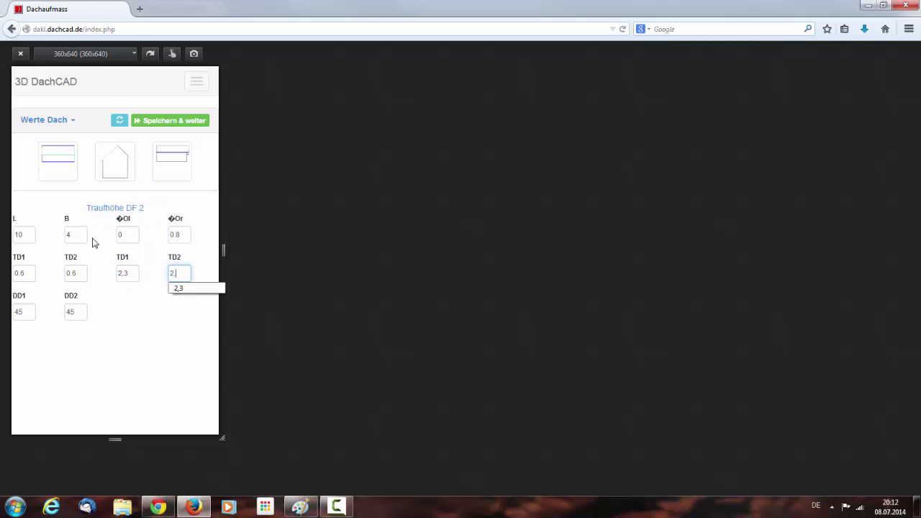
pyautogui.write('3')
pyautogui.press('Tab')
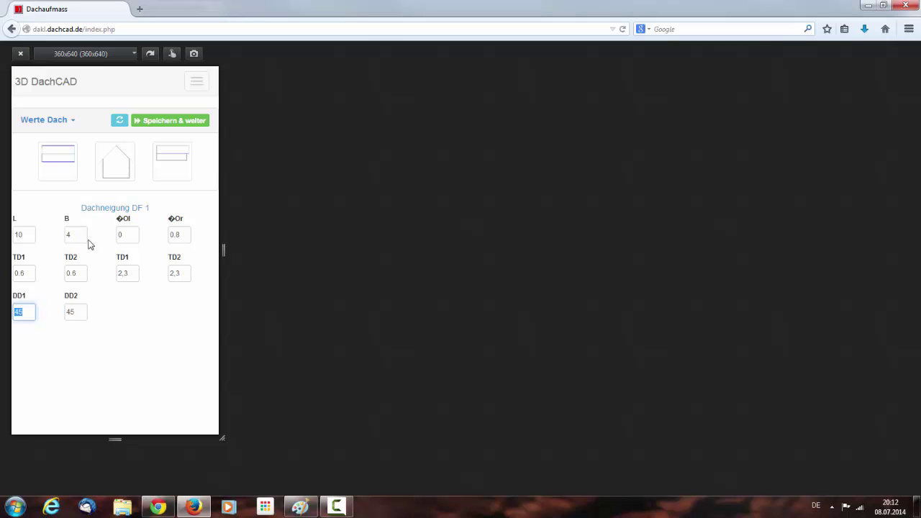
# Step: Save the Satteldach values, check the plan drawing, and mark the Satteldach for repositioning
pyautogui.click(165, 122)
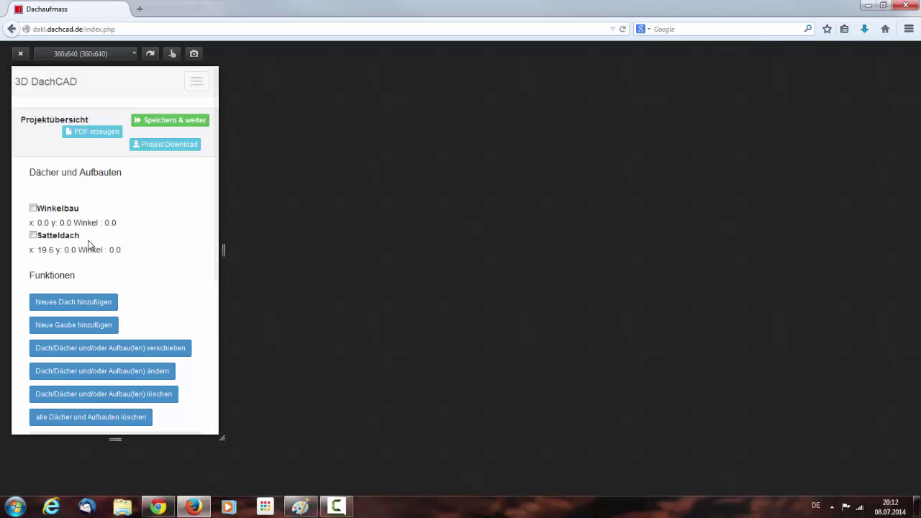
pyautogui.scroll(-3, 142, 225)
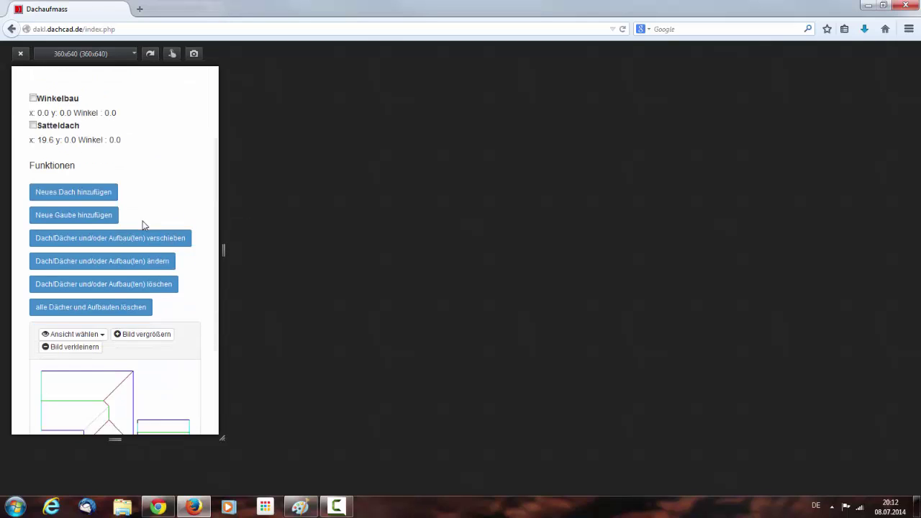
pyautogui.scroll(-3, 142, 225)
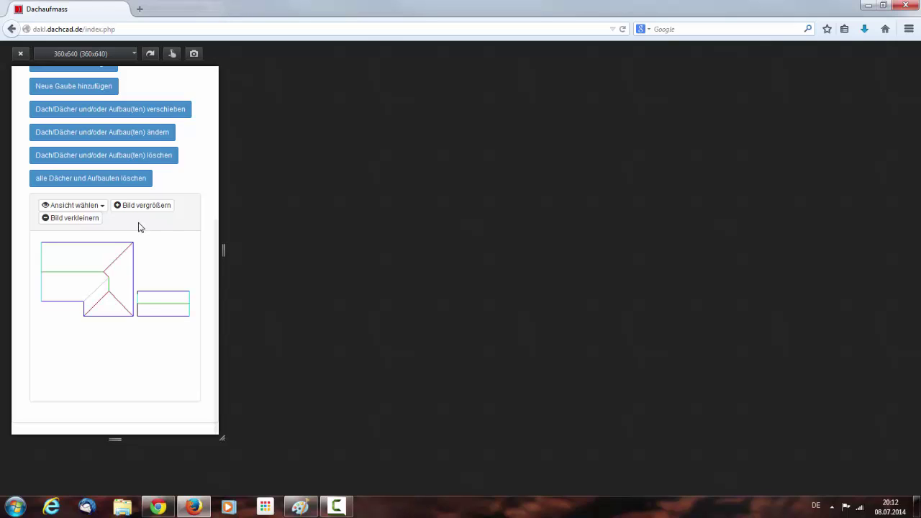
pyautogui.scroll(6, 141, 226)
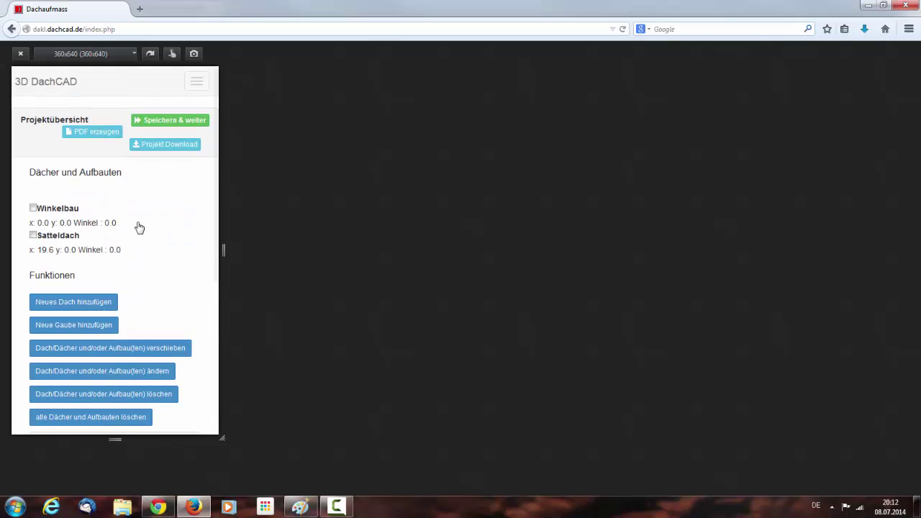
pyautogui.click(32, 236)
# Step: Move the Satteldach to x 14 and y 5,6, keeping angle 0
pyautogui.click(127, 354)
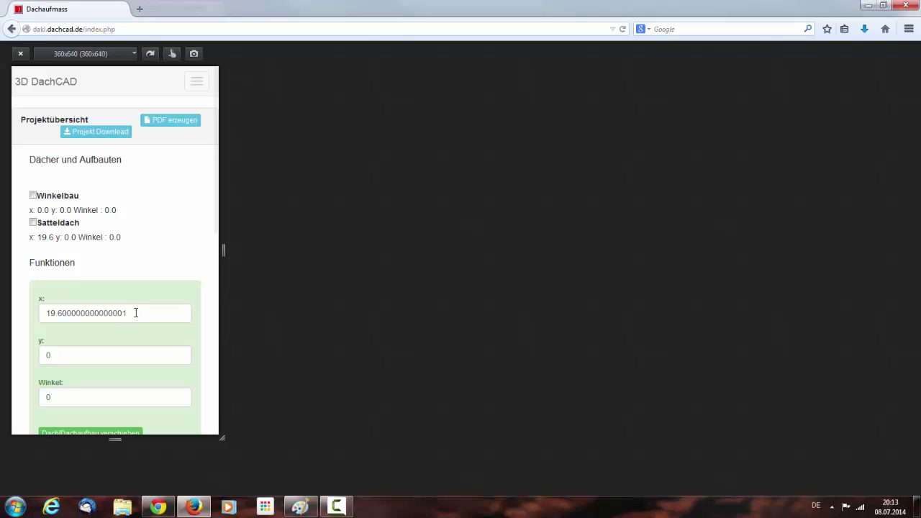
pyautogui.moveTo(134, 313); pyautogui.dragTo(27, 311)
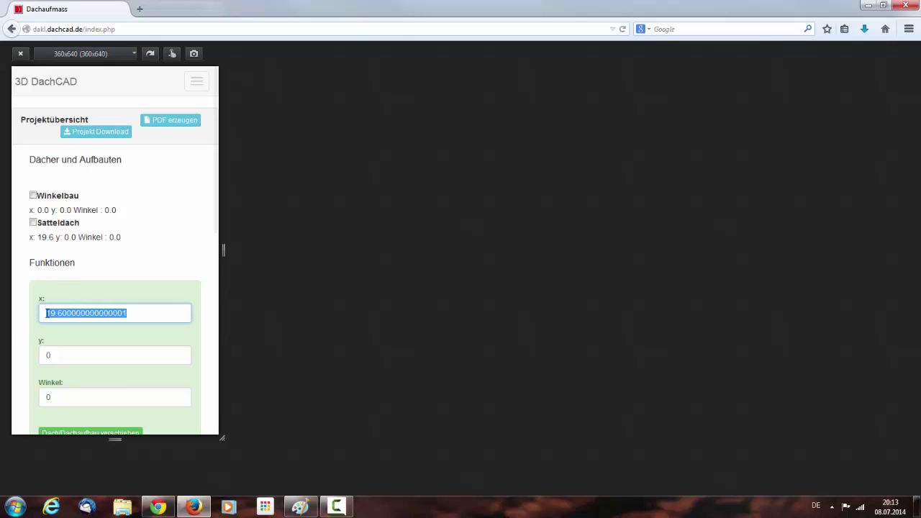
pyautogui.write('14')
pyautogui.press('Tab')
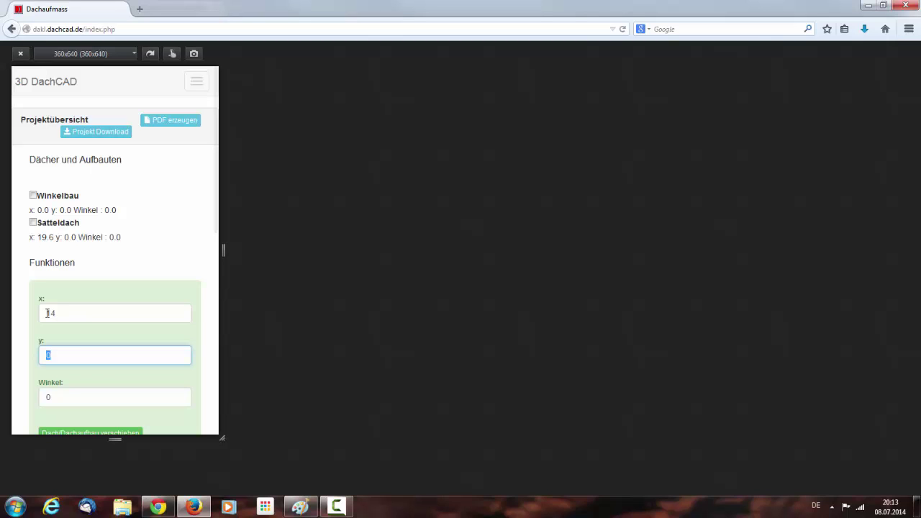
pyautogui.write('5,6')
pyautogui.scroll(-3, 78, 320)
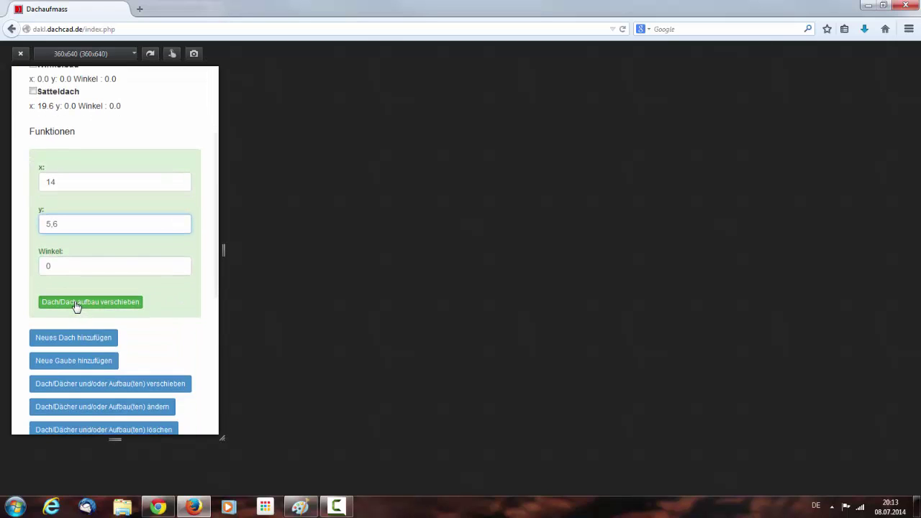
pyautogui.click(76, 303)
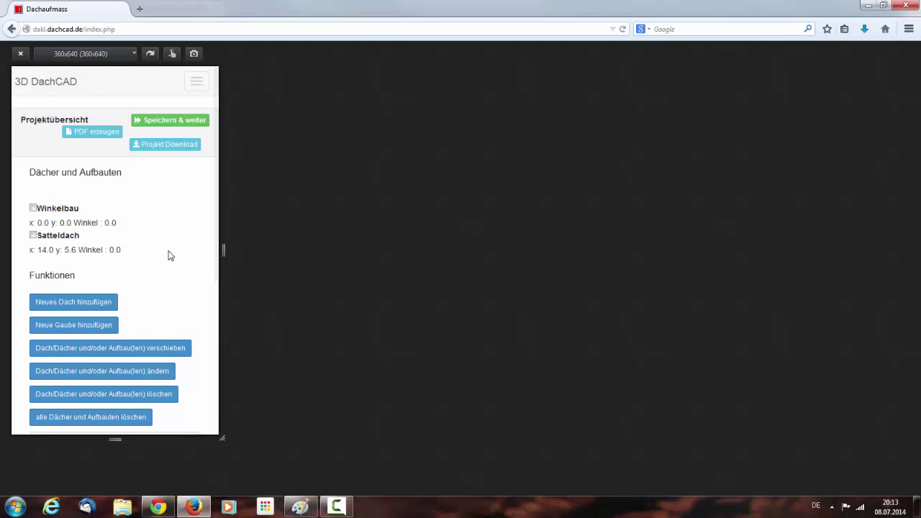
pyautogui.scroll(-5, 169, 255)
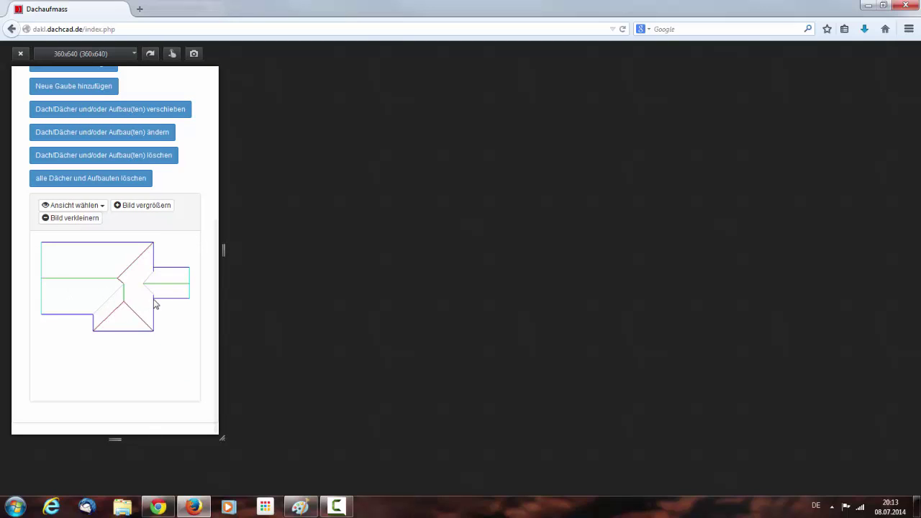
pyautogui.click(101, 209)
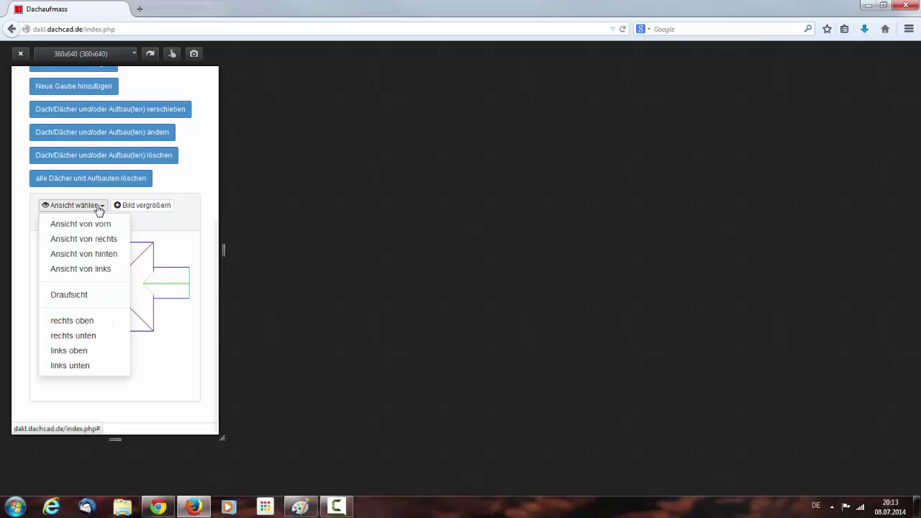
pyautogui.click(67, 337)
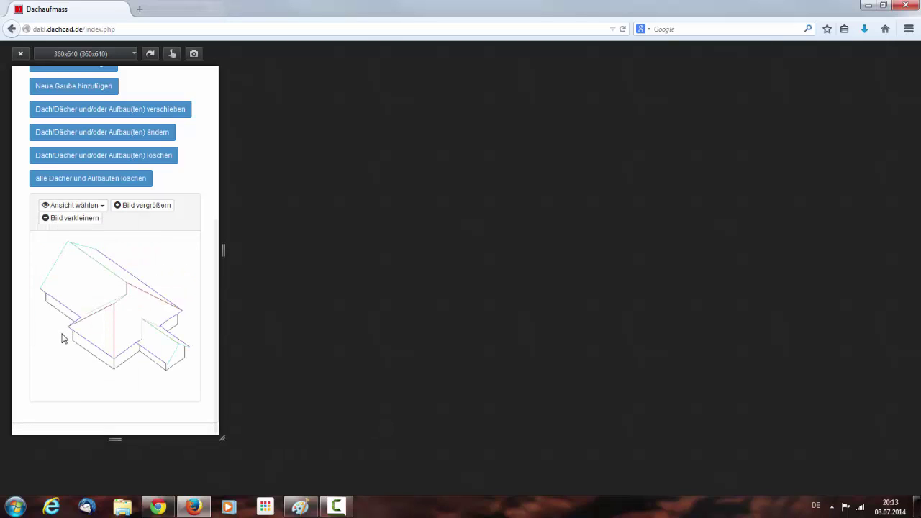
pyautogui.click(141, 212)
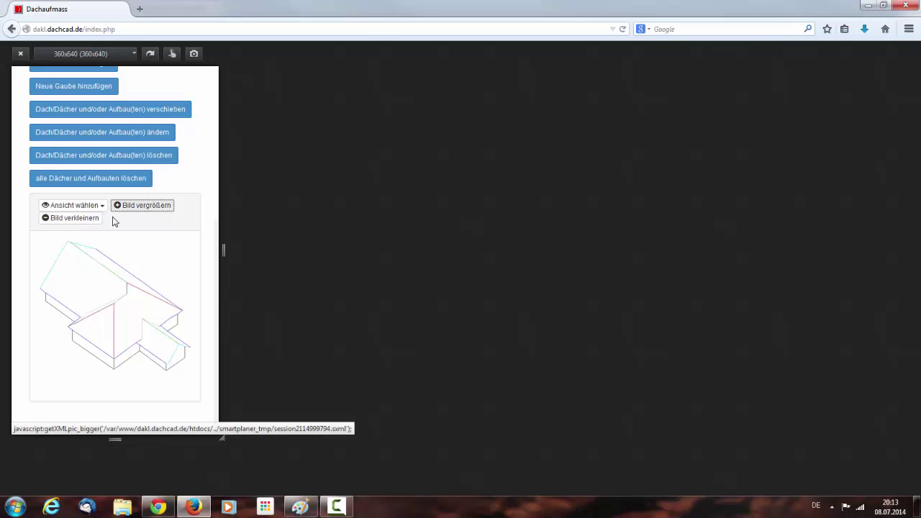
pyautogui.click(85, 218)
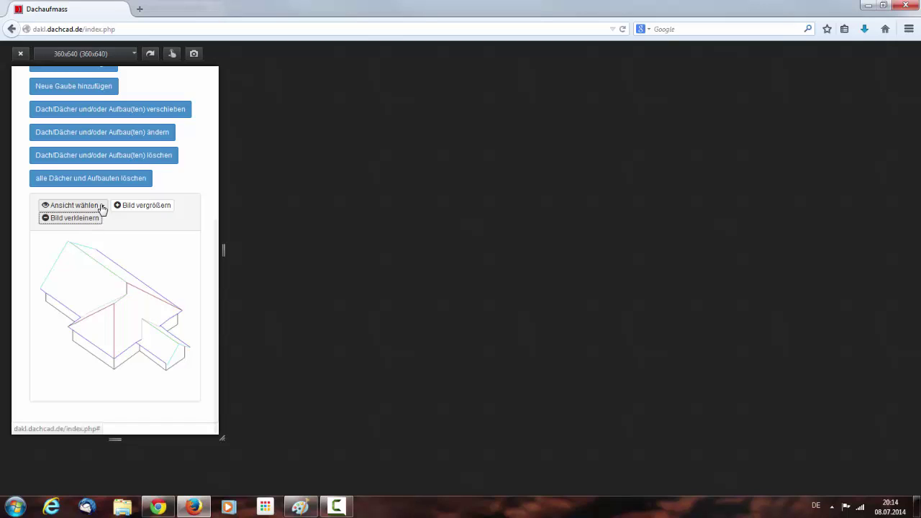
pyautogui.click(95, 229)
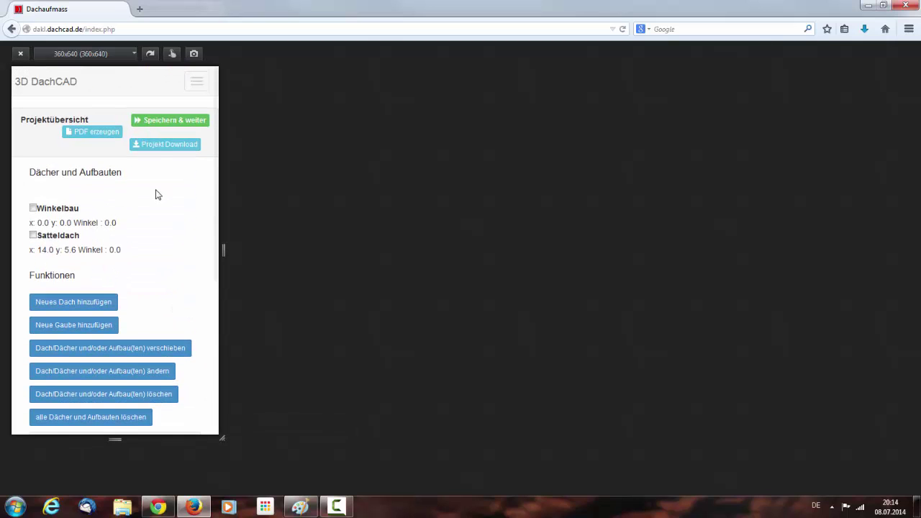
pyautogui.click(157, 145)
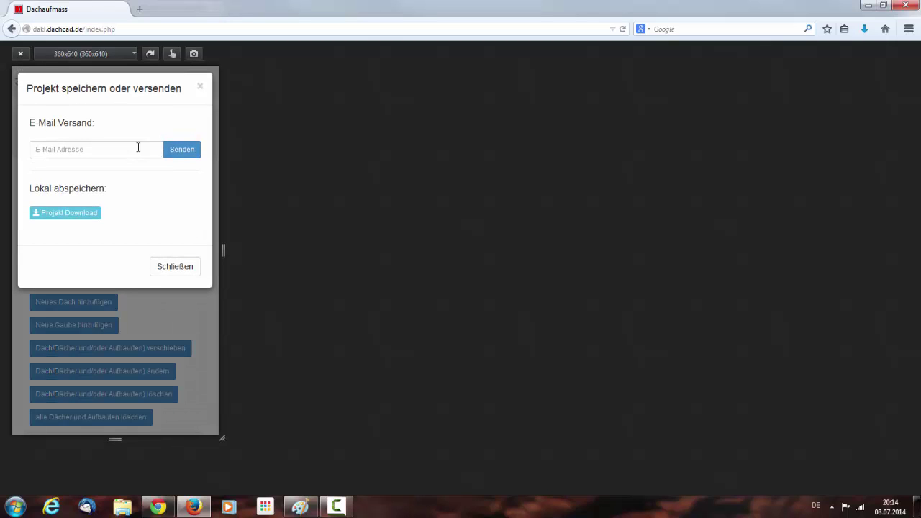
pyautogui.click(102, 149)
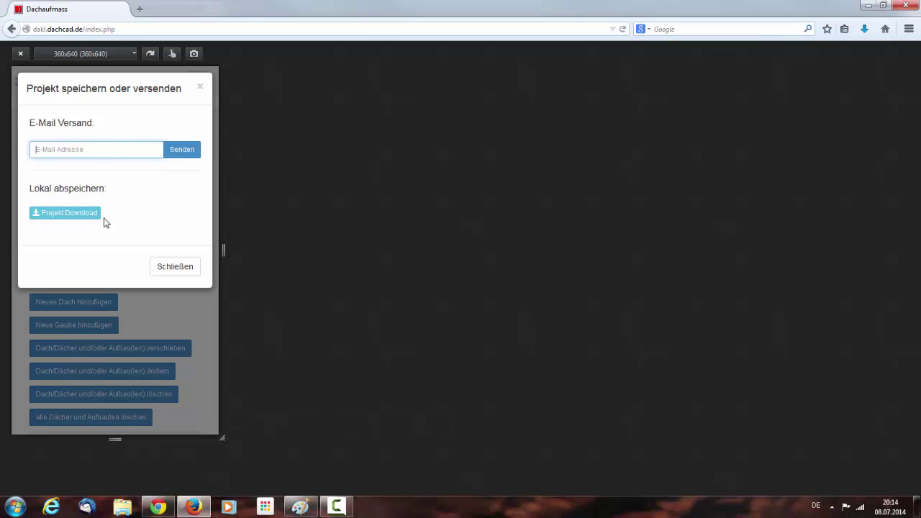
pyautogui.press('Escape')
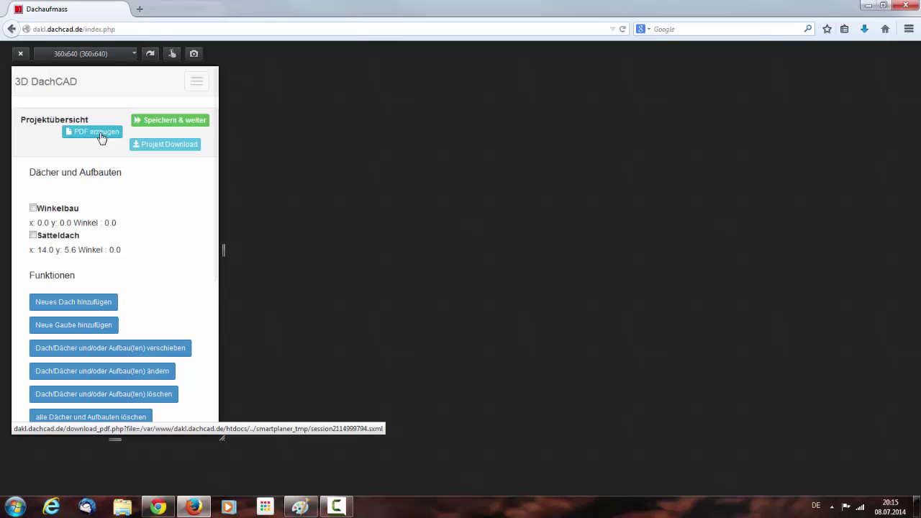
# Step: Generate the 17-page project report PDF and scroll into its roof drawings
pyautogui.click(100, 135)
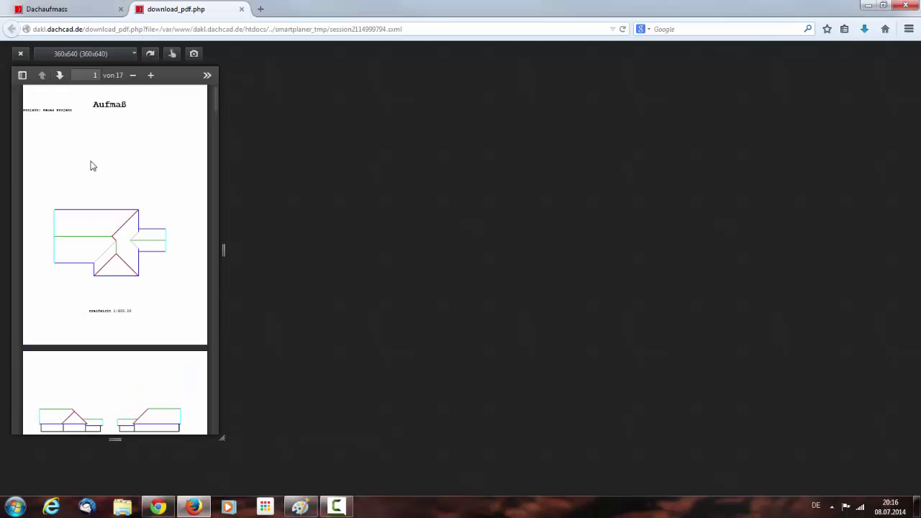
pyautogui.scroll(-1, 91, 166)
pyautogui.scroll(-2, 92, 167)
pyautogui.scroll(-1, 91, 166)
pyautogui.scroll(-1, 92, 166)
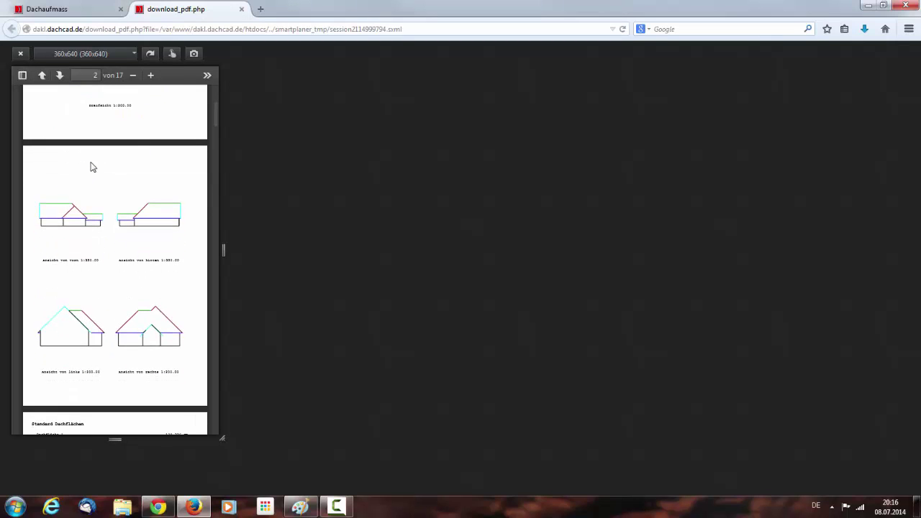
pyautogui.scroll(-2, 92, 167)
pyautogui.scroll(-1, 91, 168)
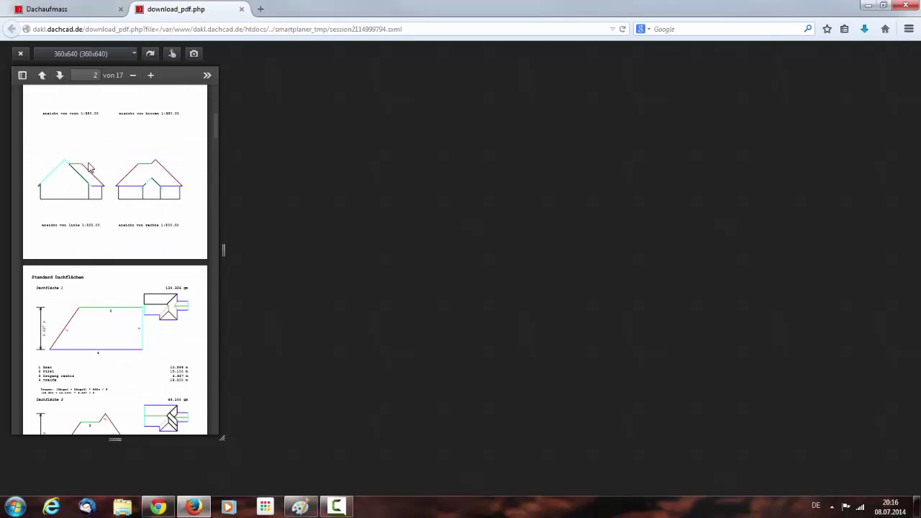
pyautogui.scroll(-1, 90, 168)
pyautogui.scroll(-1, 90, 168)
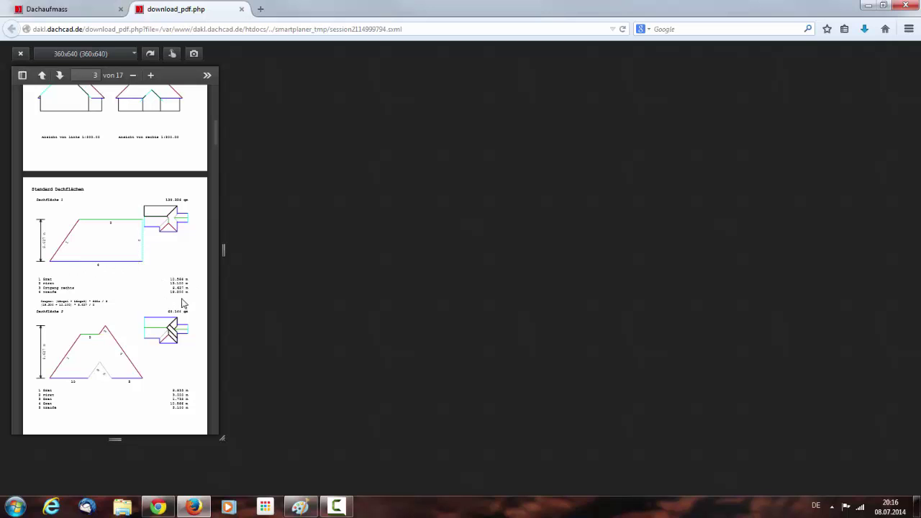
# Step: Page on to page 4, showing Dachfläche 2 split into three sub-areas
pyautogui.scroll(-1, 121, 282)
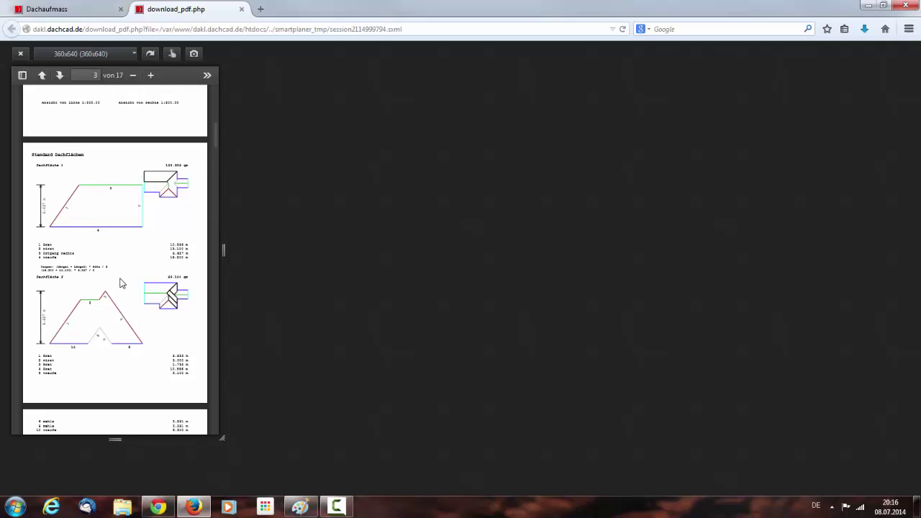
pyautogui.scroll(-1, 121, 282)
pyautogui.scroll(-1, 121, 282)
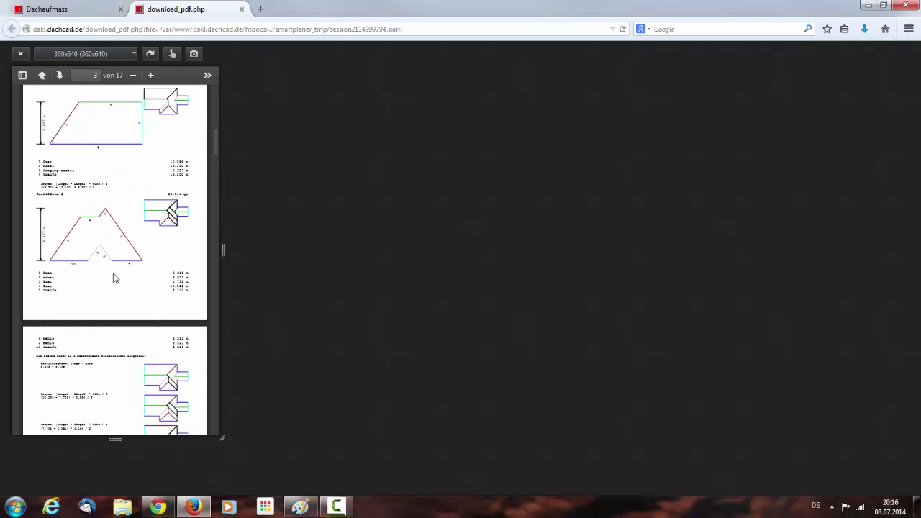
pyautogui.scroll(-1, 114, 278)
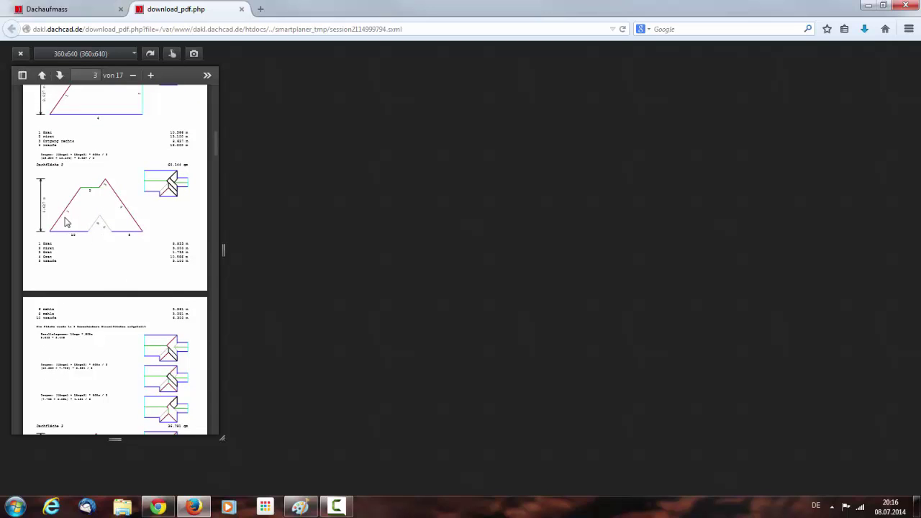
pyautogui.scroll(-1, 90, 255)
pyautogui.scroll(-2, 91, 258)
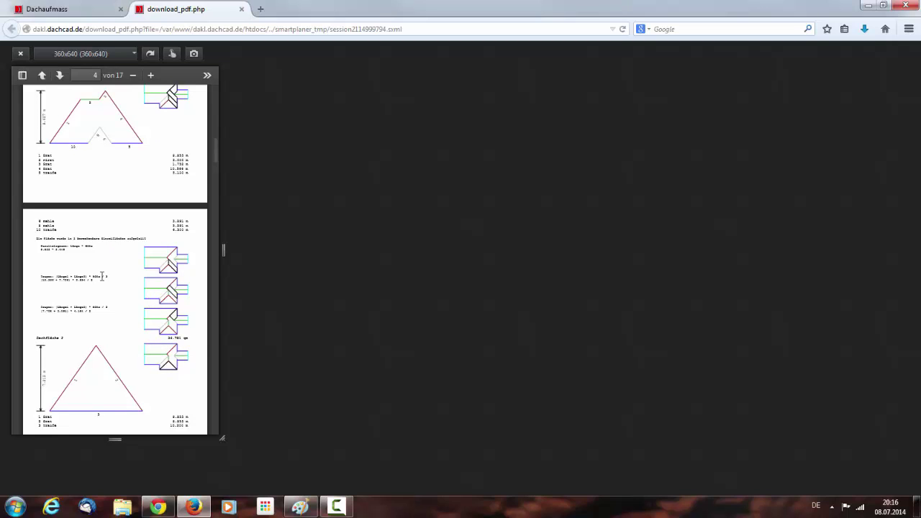
pyautogui.scroll(-1, 101, 275)
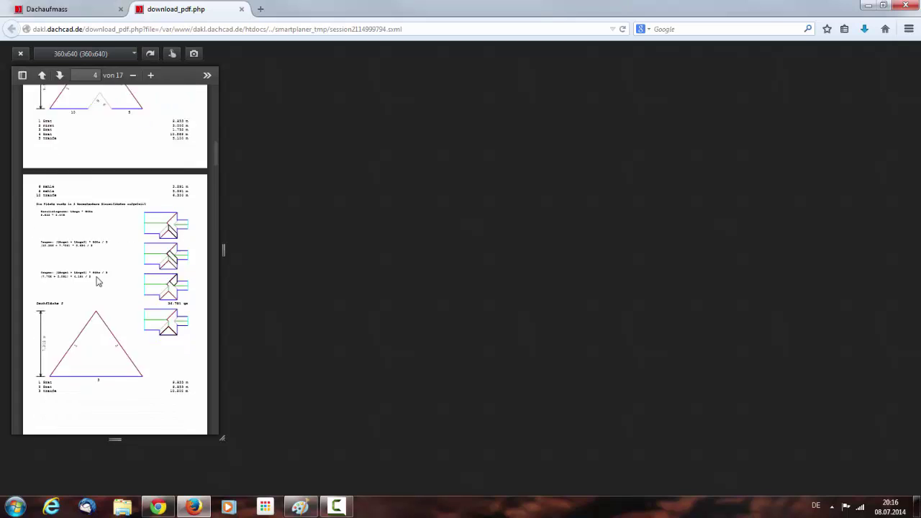
pyautogui.scroll(-1, 98, 280)
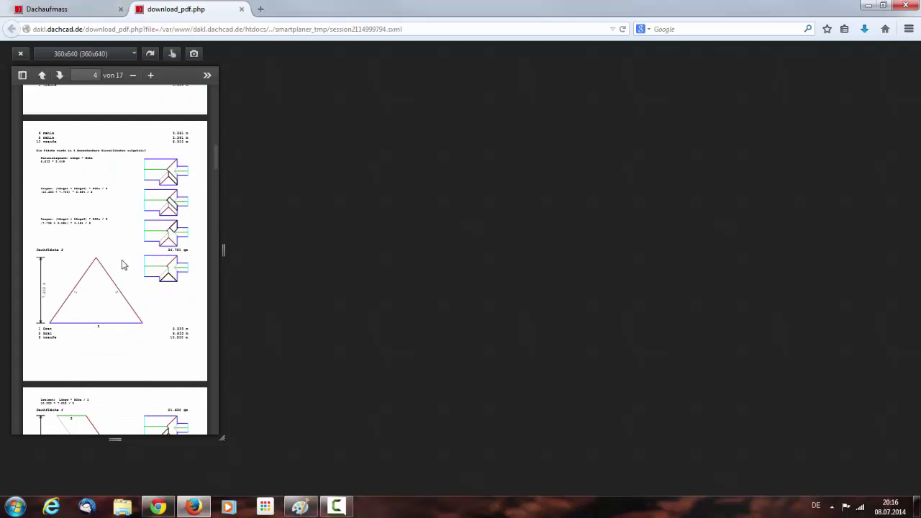
# Step: Leave responsive view and scroll briefly through the PDF report at full window size
pyautogui.hotkey('ctrl', 'shift', 'm')
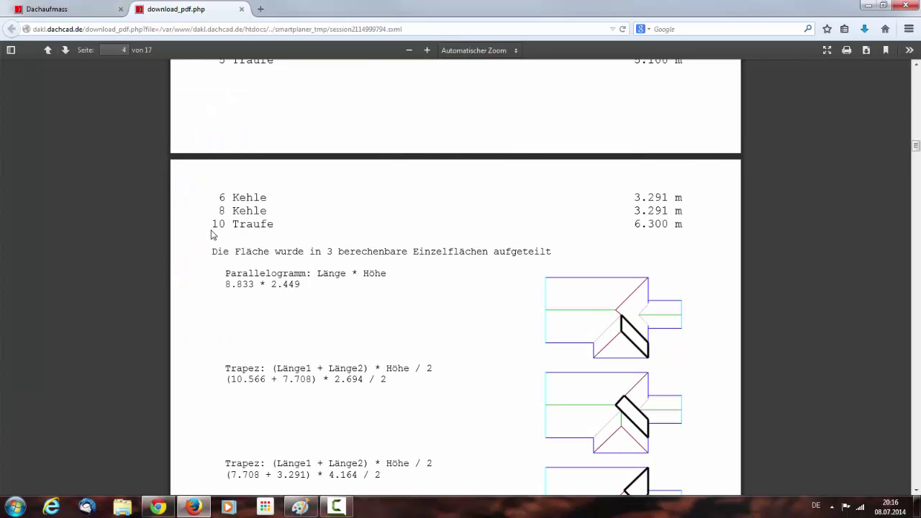
pyautogui.scroll(-3, 216, 233)
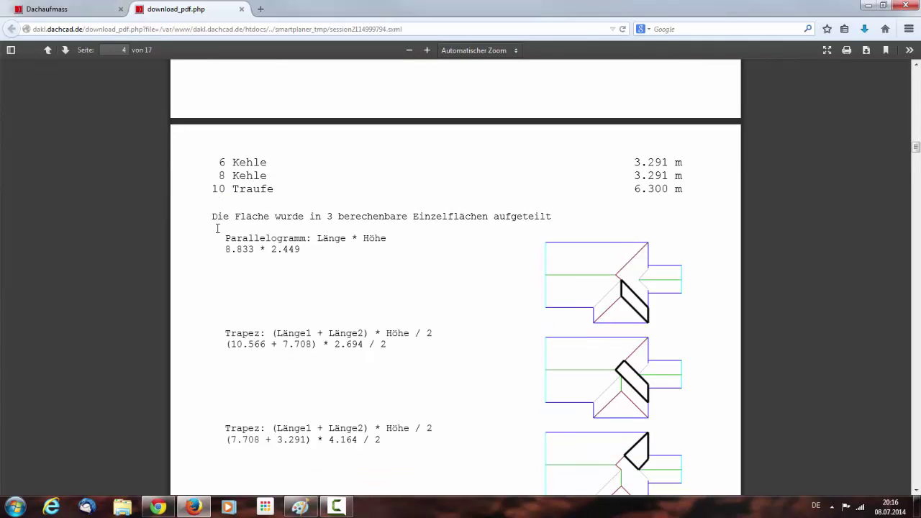
pyautogui.scroll(-2, 217, 232)
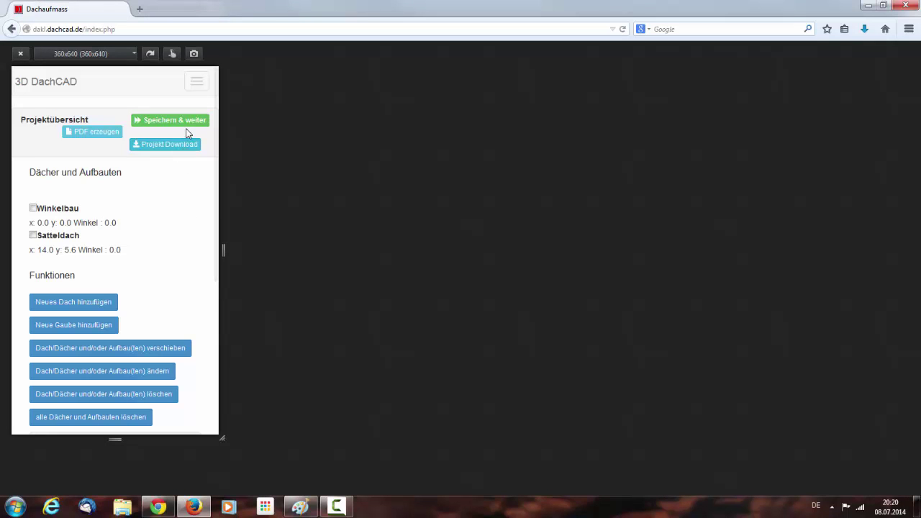
# Step: Save the project overview, then choose standard Konterlattung and standard Traglattung
pyautogui.click(179, 128)
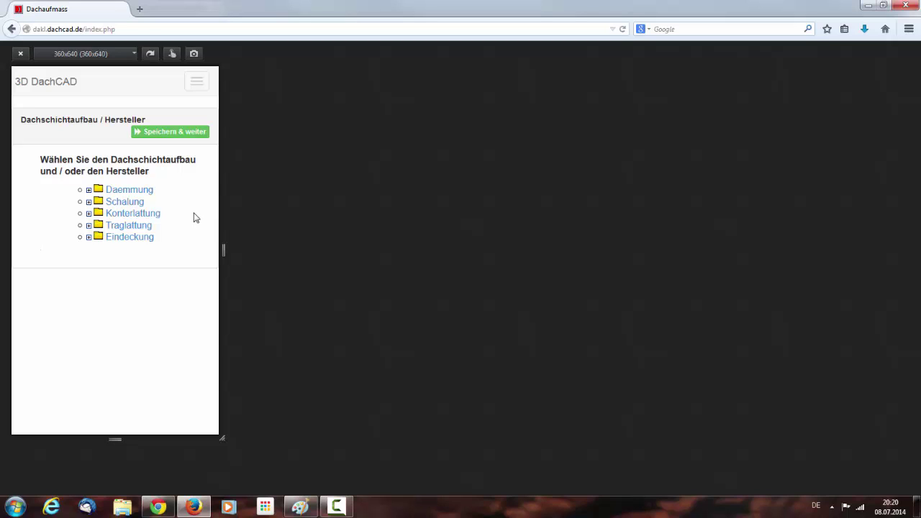
pyautogui.click(88, 214)
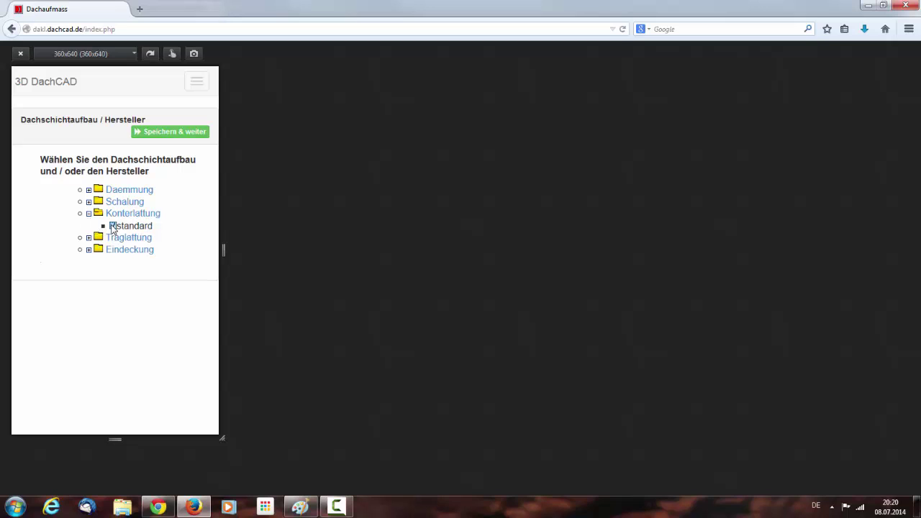
pyautogui.click(112, 226)
pyautogui.click(89, 237)
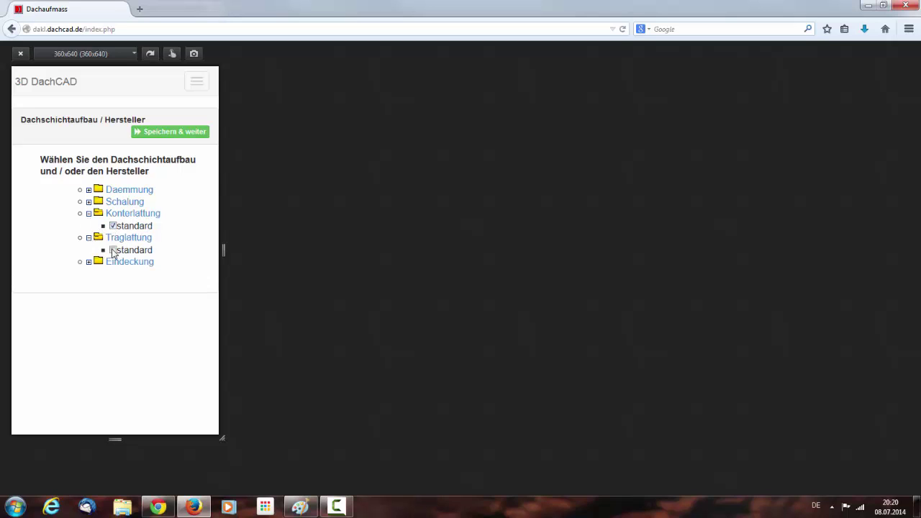
pyautogui.click(113, 250)
# Step: Select the Meyer Holsen Dacapo clay tile under Eindeckung > Tonziegel
pyautogui.click(89, 262)
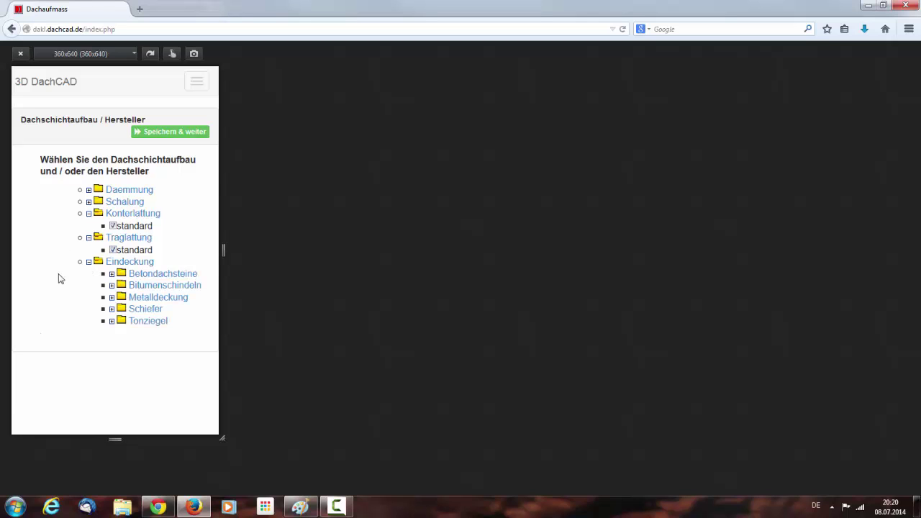
pyautogui.click(112, 321)
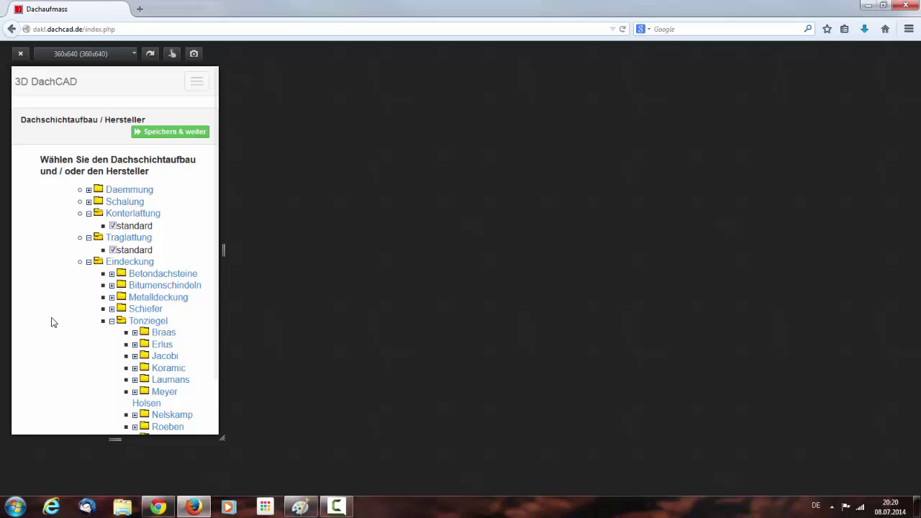
pyautogui.scroll(-2, 88, 349)
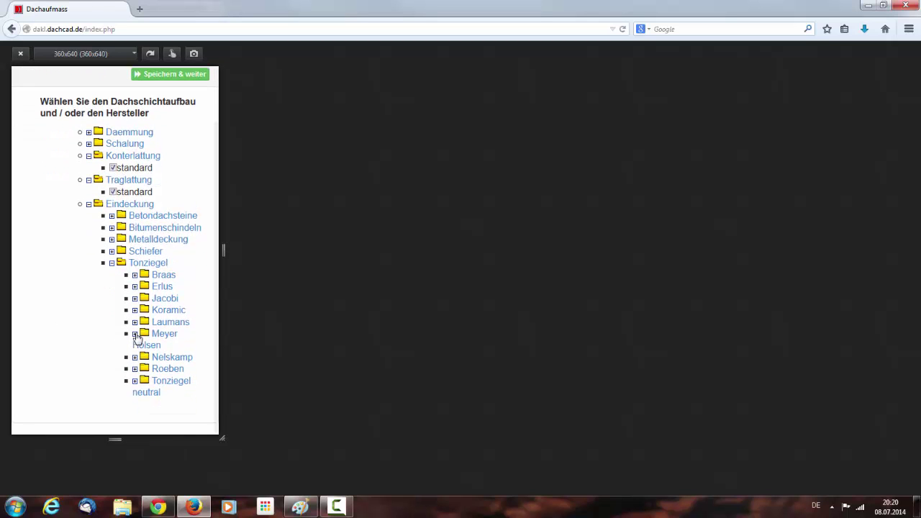
pyautogui.click(135, 334)
pyautogui.scroll(-3, 87, 344)
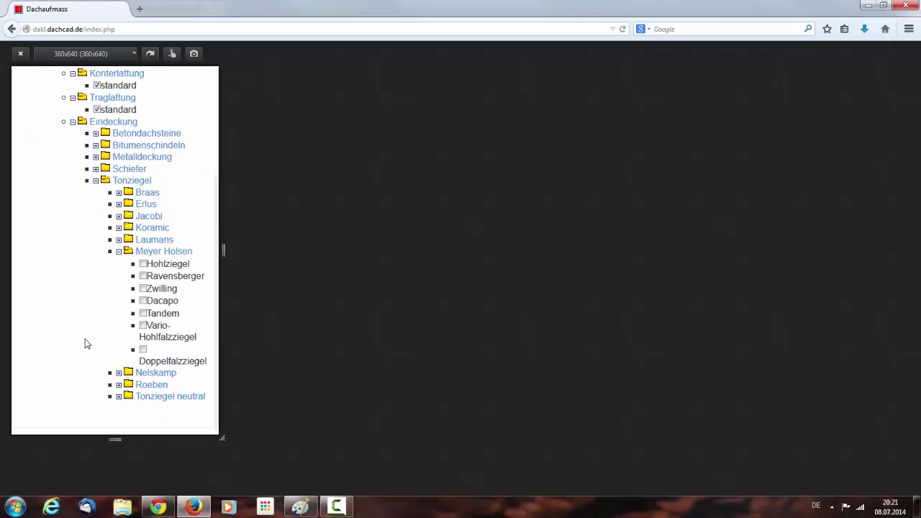
pyautogui.click(142, 298)
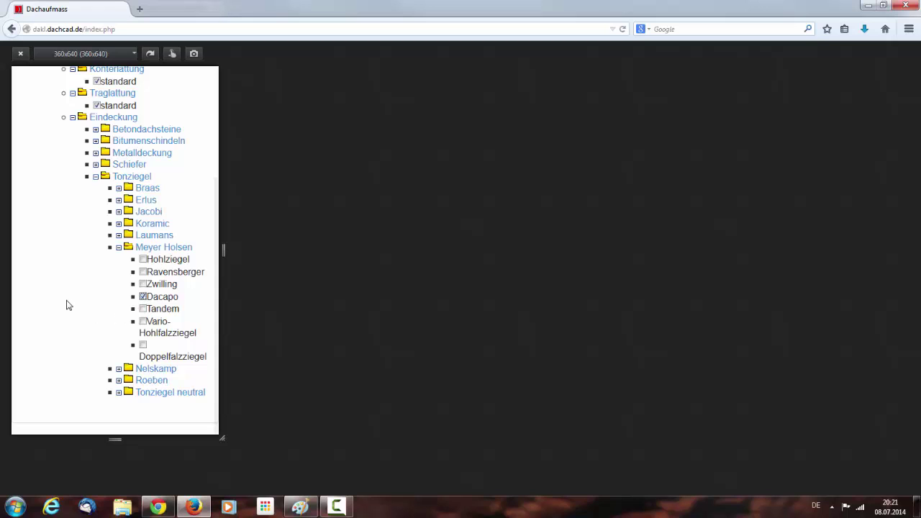
pyautogui.scroll(5, 67, 304)
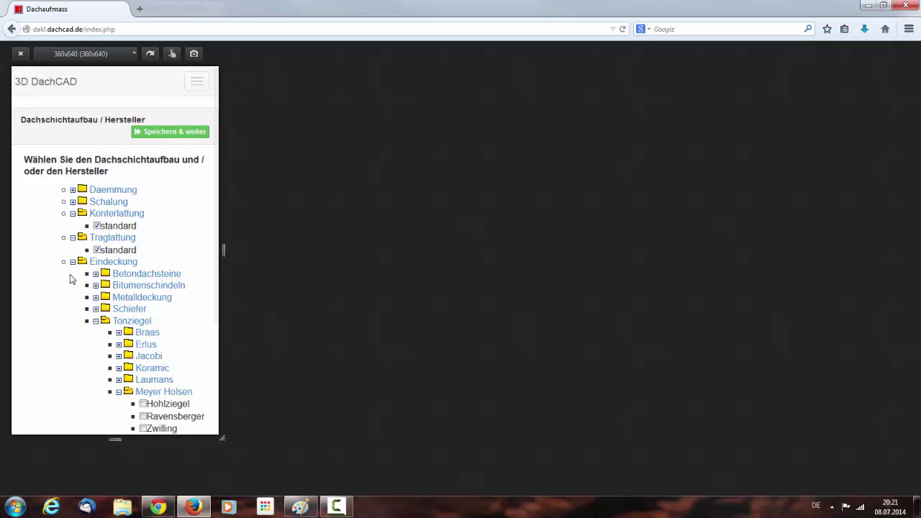
# Step: Save the layer choices and accept the Konterlattung, Keilbohle and Traglattung items
pyautogui.click(168, 136)
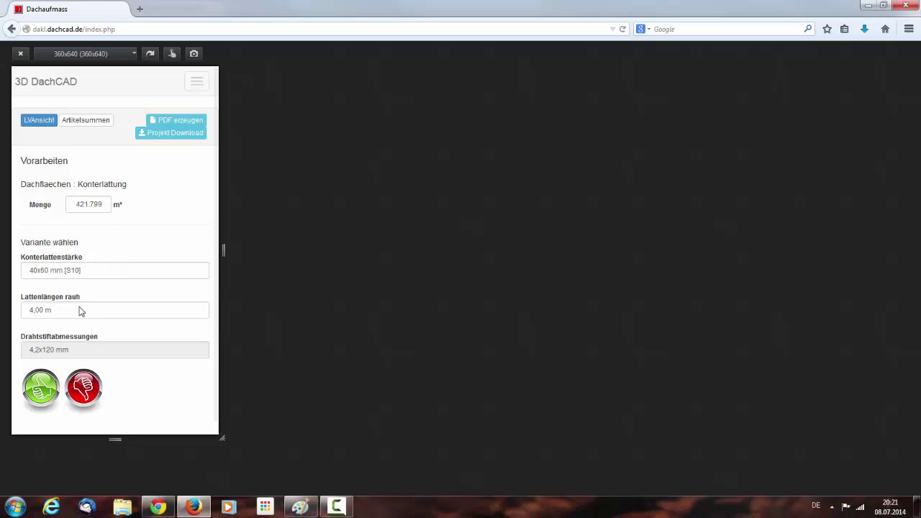
pyautogui.click(43, 393)
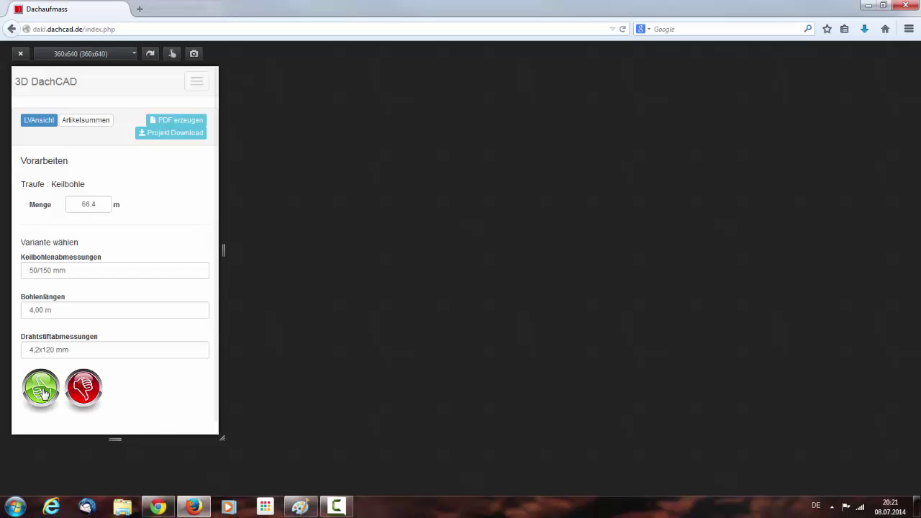
pyautogui.click(43, 392)
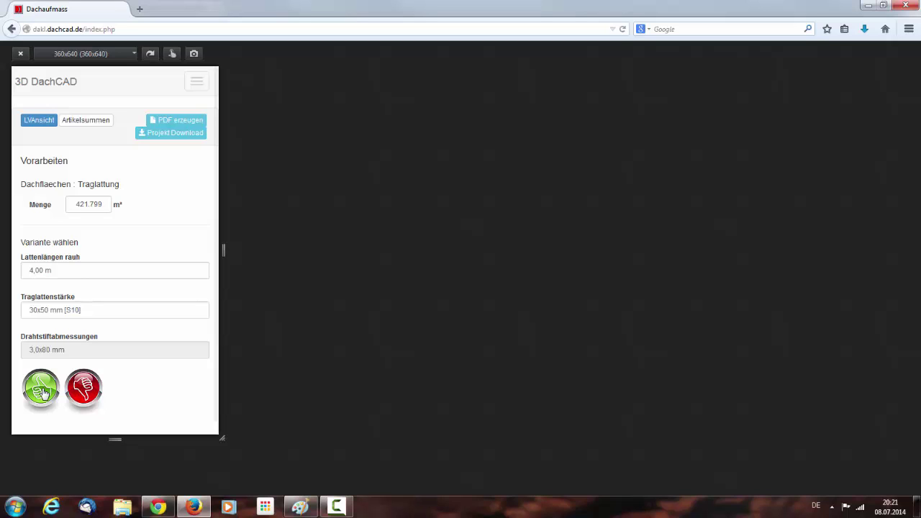
pyautogui.click(43, 392)
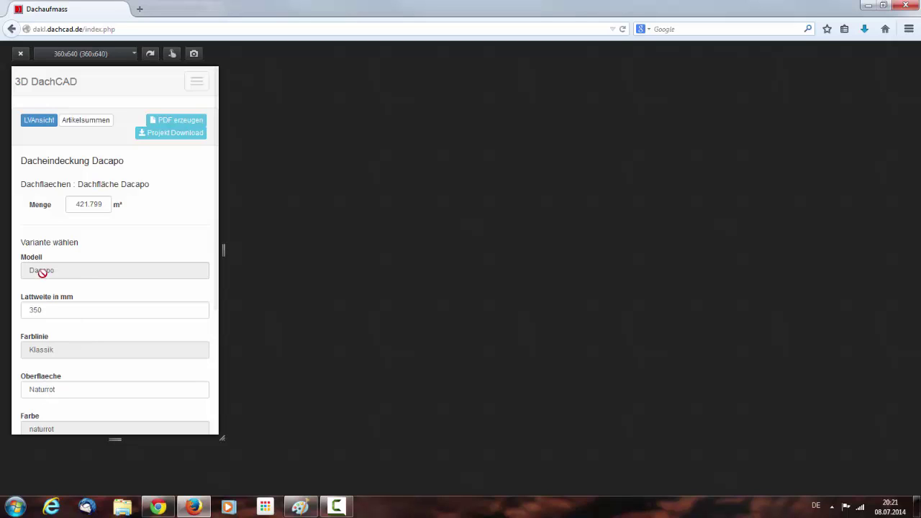
# Step: Set the batten spacing to 290 mm and accept the Dacapo tile variant
pyautogui.click(79, 315)
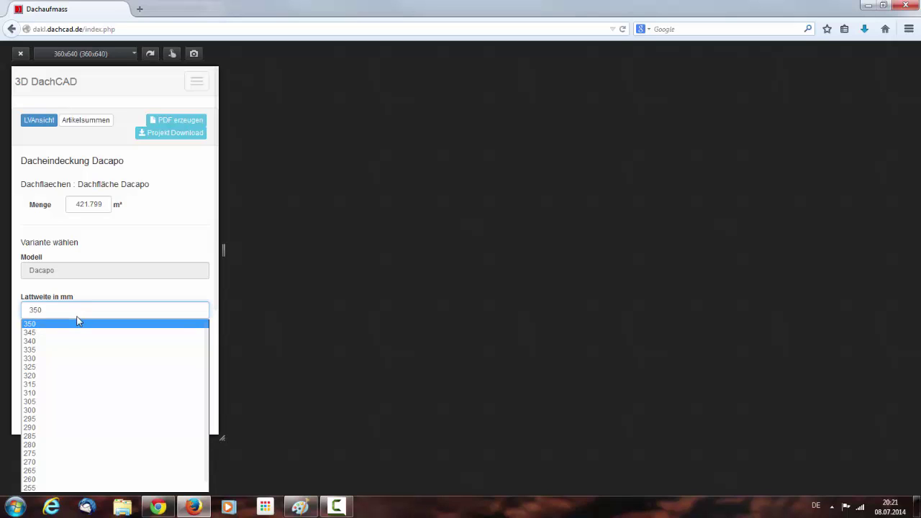
pyautogui.click(62, 428)
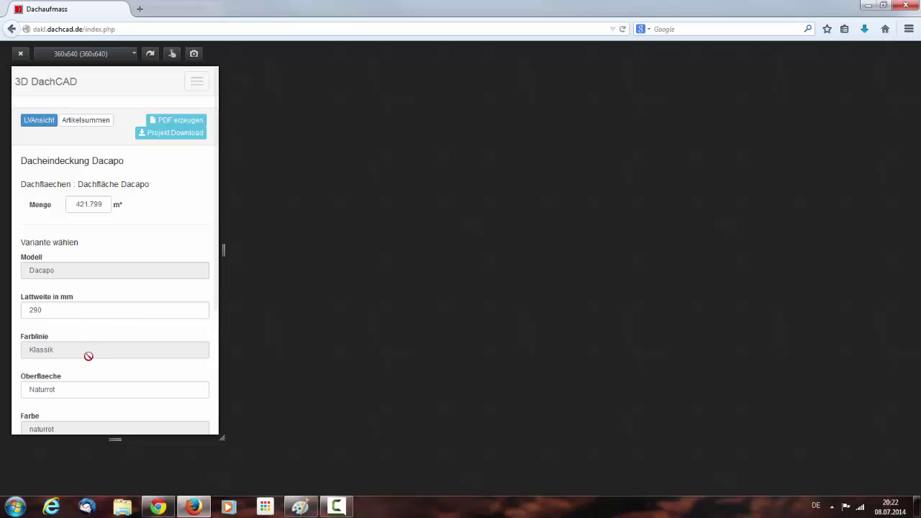
pyautogui.scroll(-2, 92, 383)
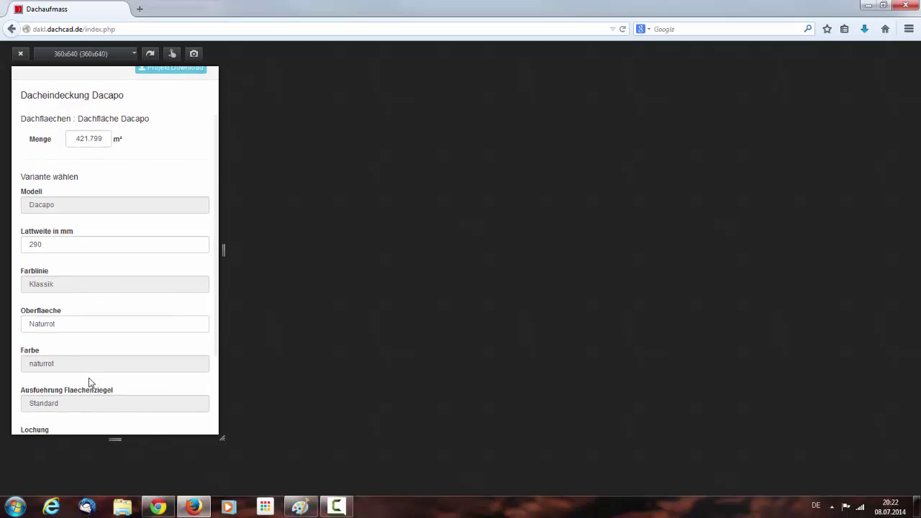
pyautogui.scroll(-2, 90, 382)
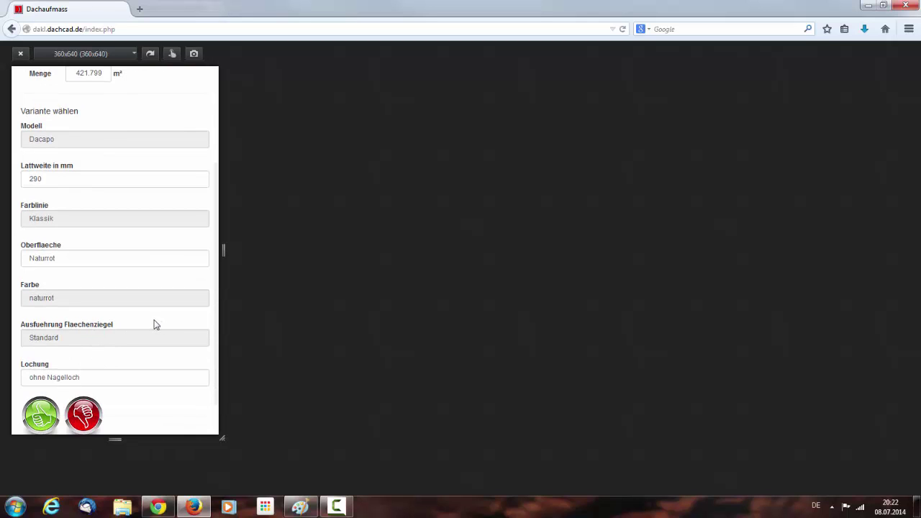
pyautogui.scroll(-1, 153, 325)
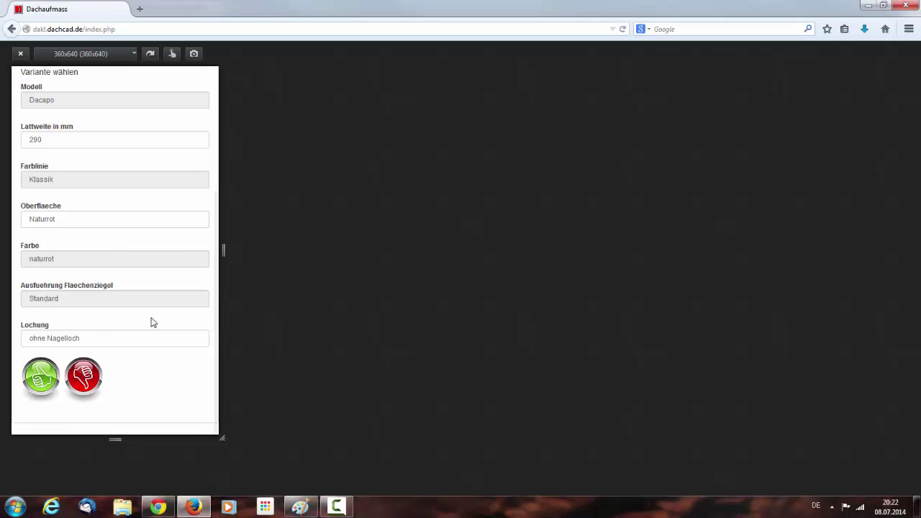
pyautogui.click(42, 375)
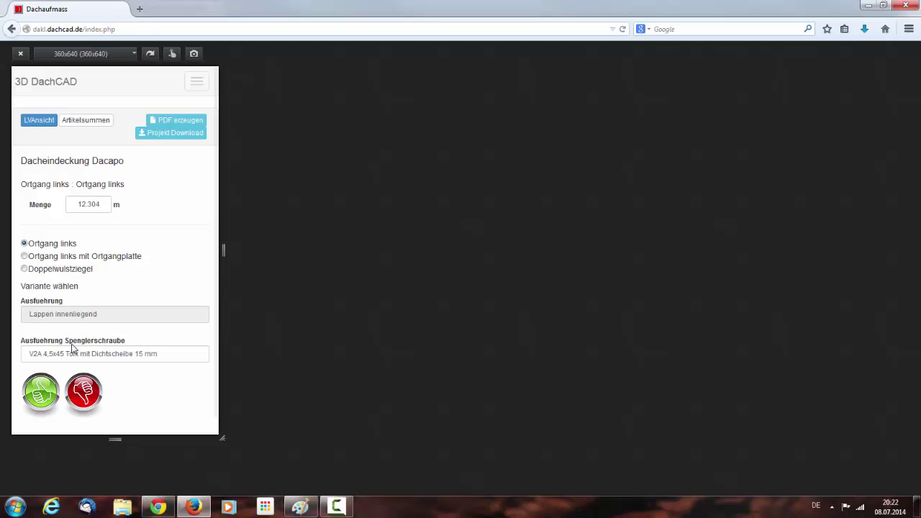
# Step: Accept the left and right verge, dry ridge, hip, valley and wall connection items
pyautogui.click(41, 394)
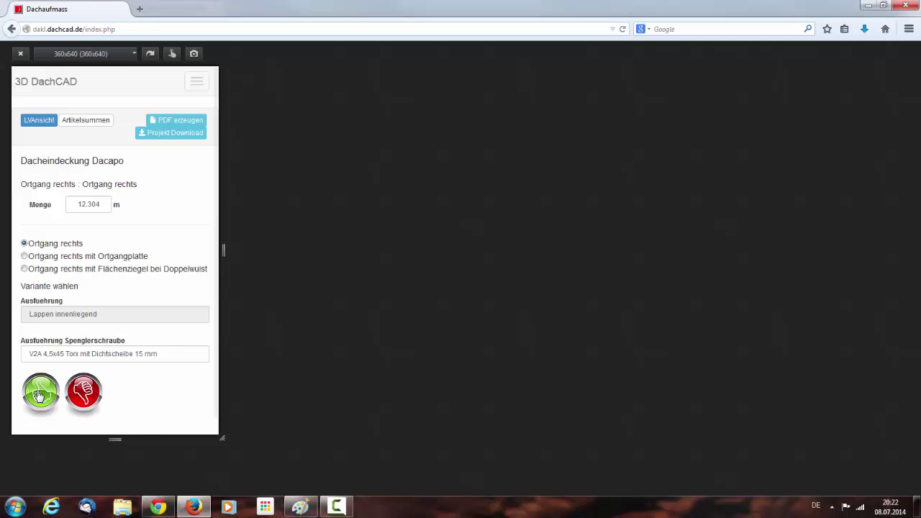
pyautogui.click(41, 393)
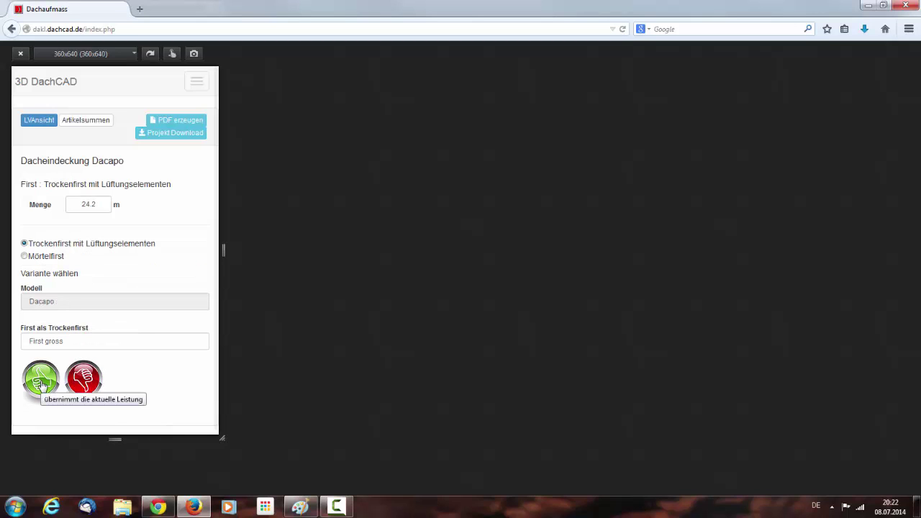
pyautogui.click(41, 386)
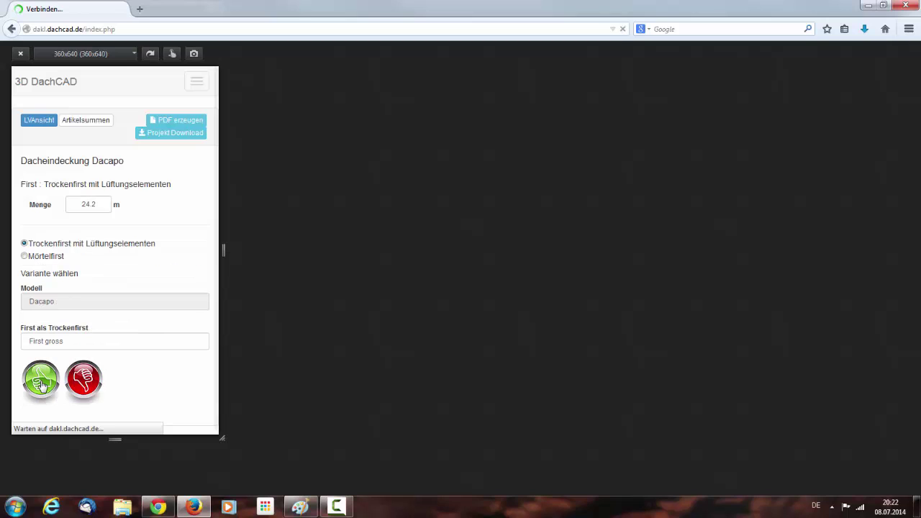
pyautogui.click(40, 385)
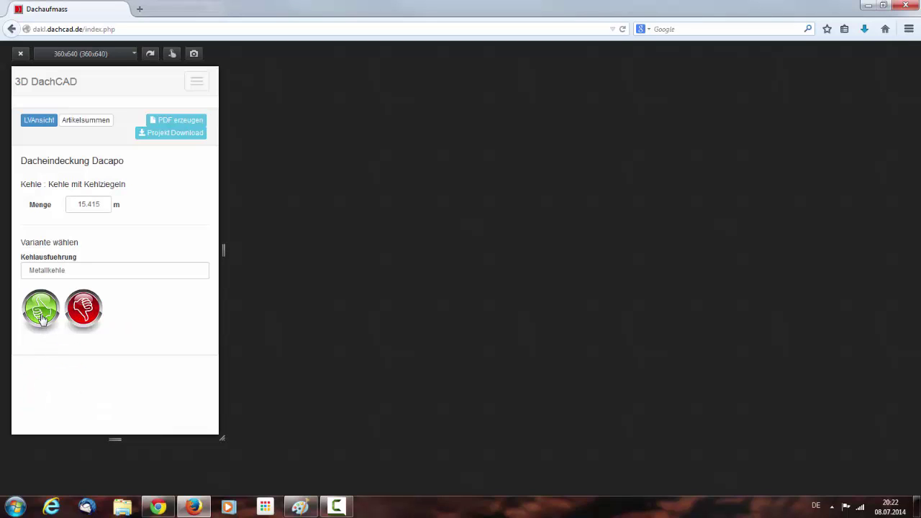
pyautogui.click(41, 319)
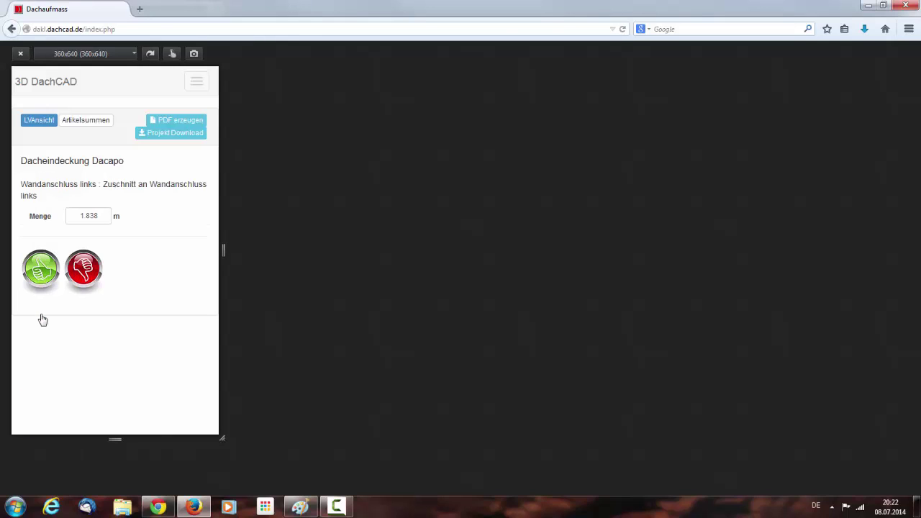
pyautogui.click(43, 268)
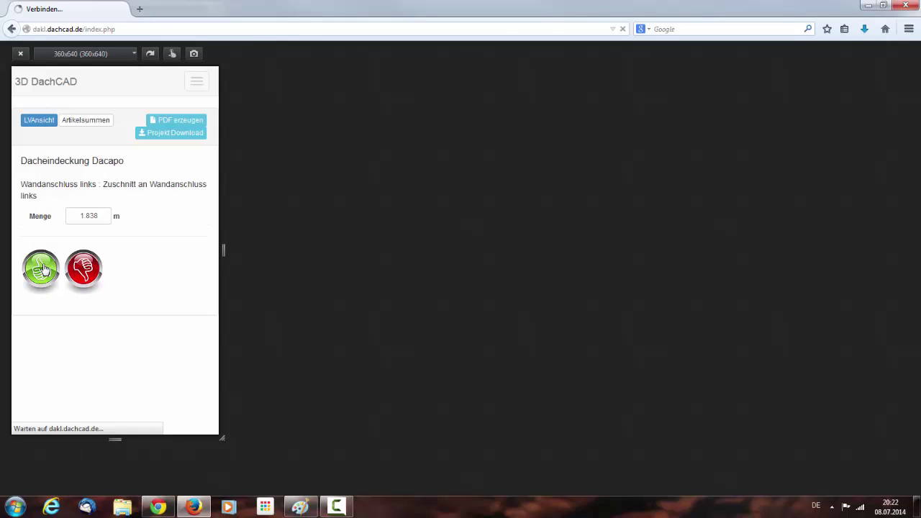
pyautogui.click(41, 272)
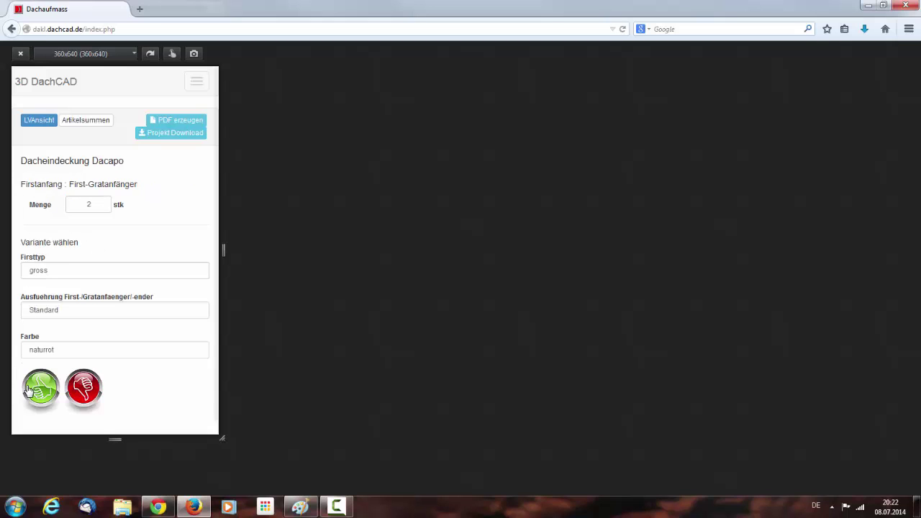
# Step: Accept the Firstanfang, Kehlanfang, Walmanfang, Gratanfang, Kehlsattel and Kehlauslauf items
pyautogui.click(36, 393)
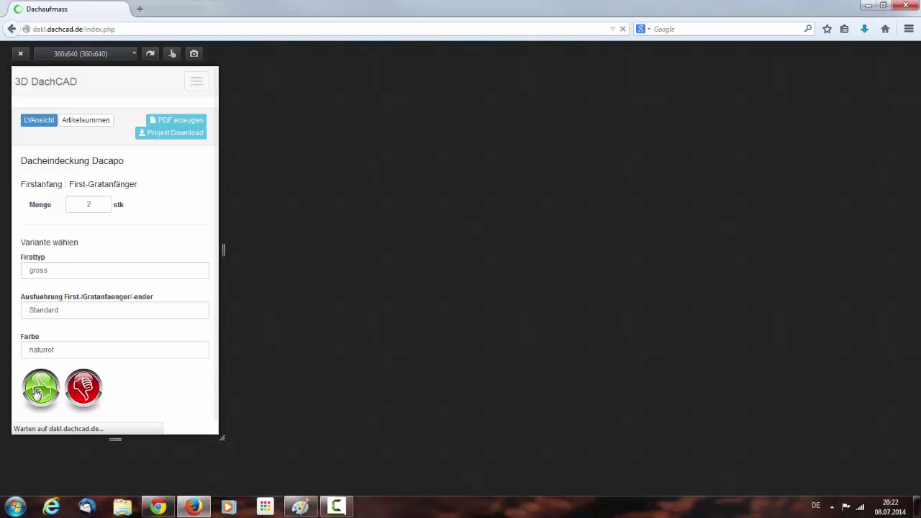
pyautogui.click(40, 265)
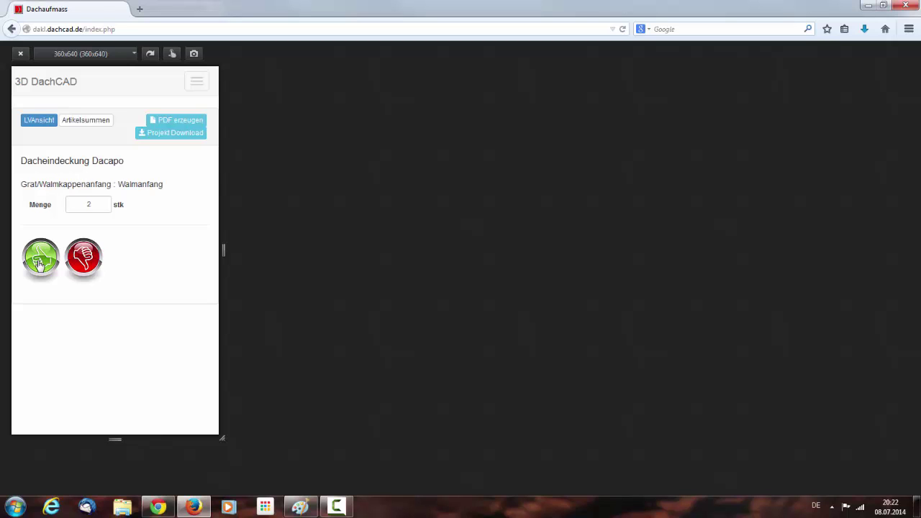
pyautogui.click(40, 265)
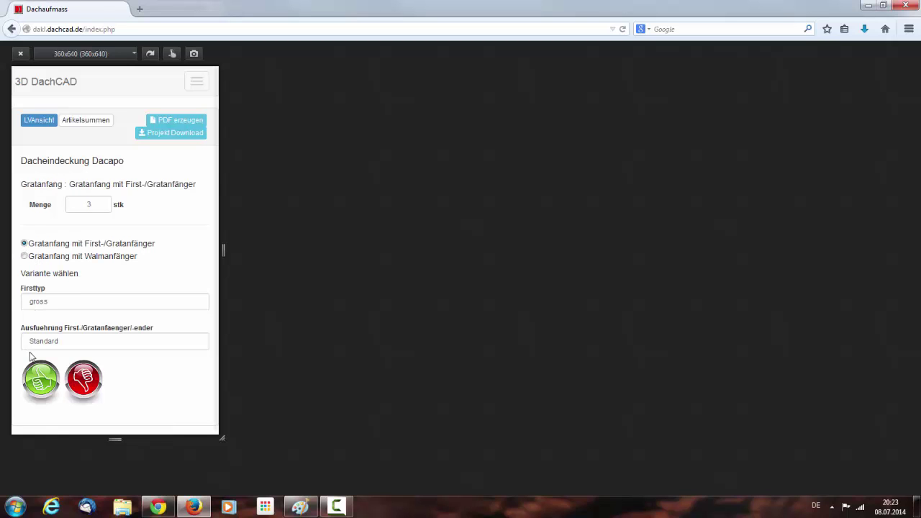
pyautogui.click(35, 384)
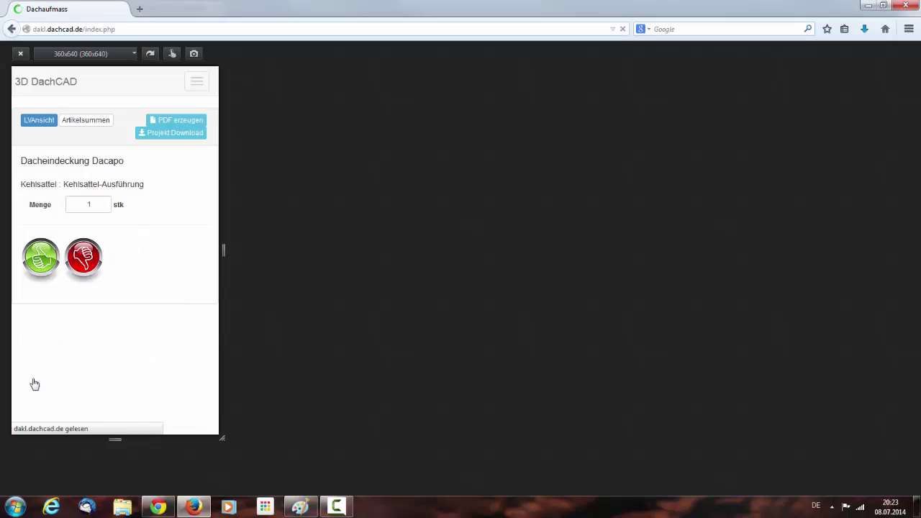
pyautogui.click(41, 267)
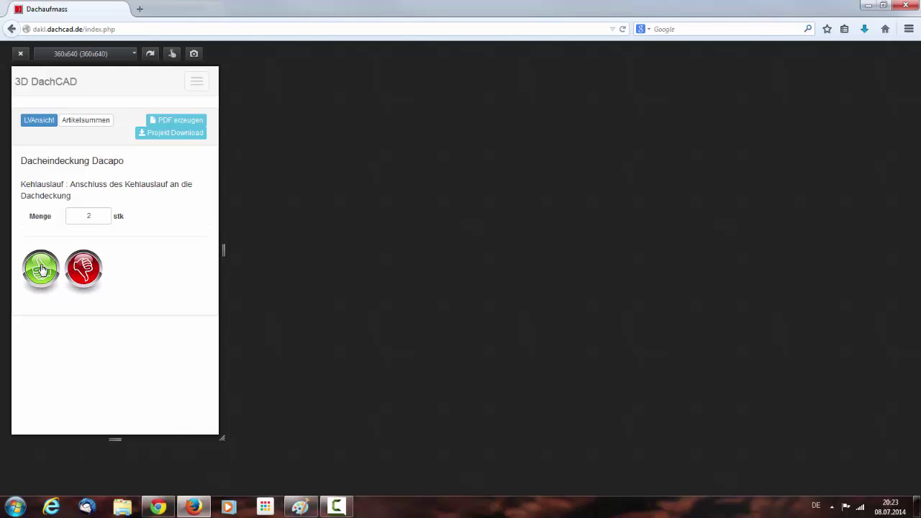
pyautogui.click(39, 276)
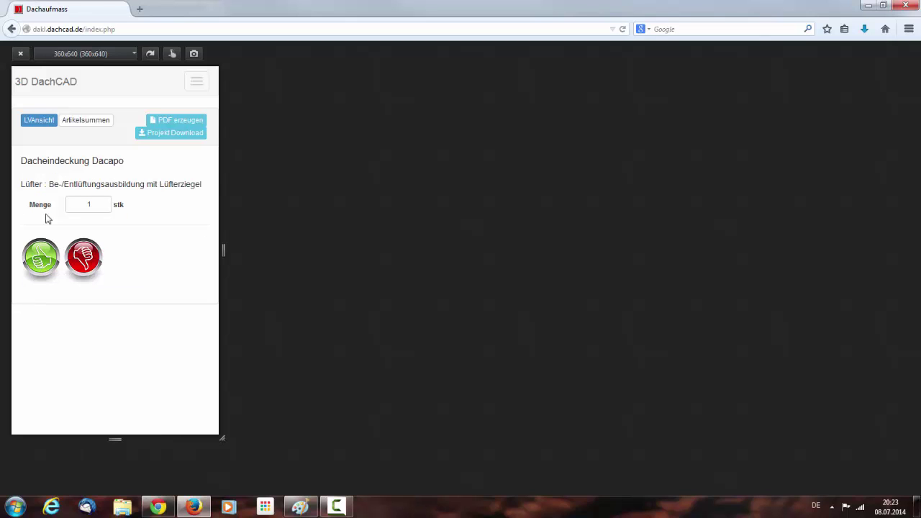
# Step: Accept the Lüfter, antenna tile and DN 125/100 vent pipe, skipping the solar pass-through tile
pyautogui.click(42, 265)
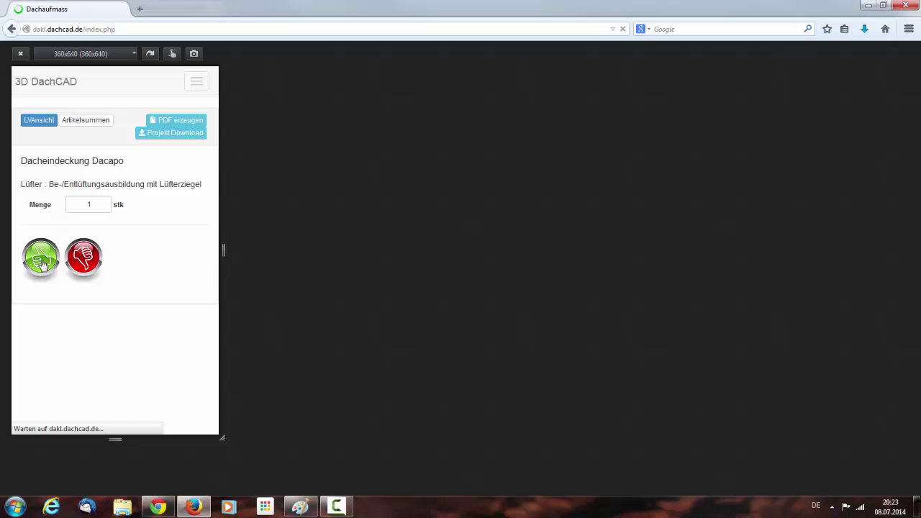
pyautogui.click(35, 308)
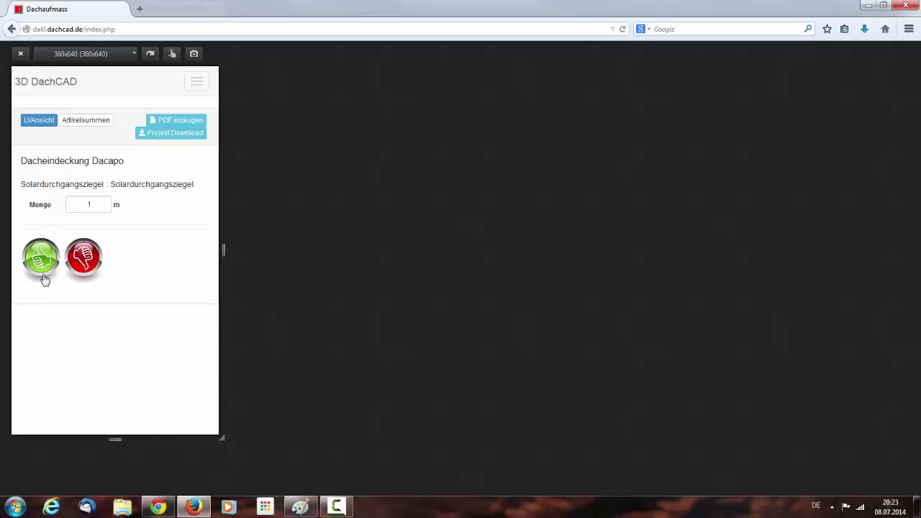
pyautogui.click(82, 258)
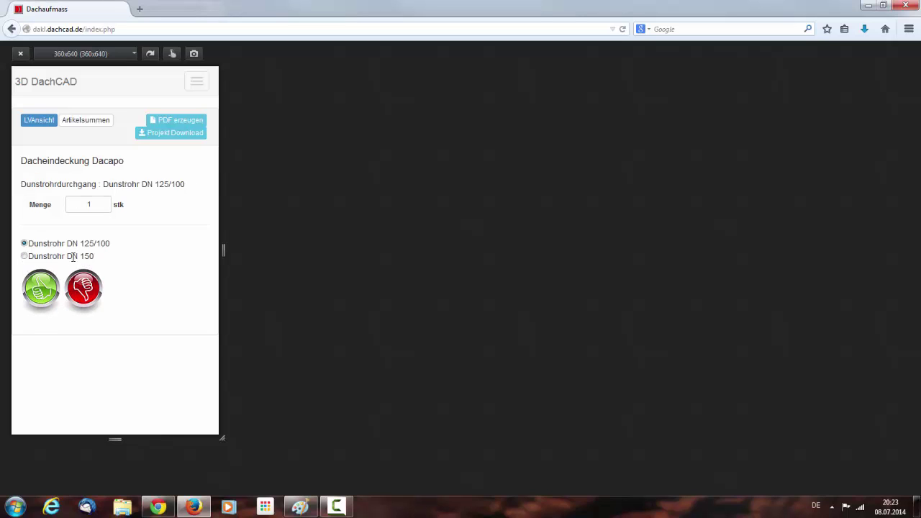
pyautogui.click(34, 287)
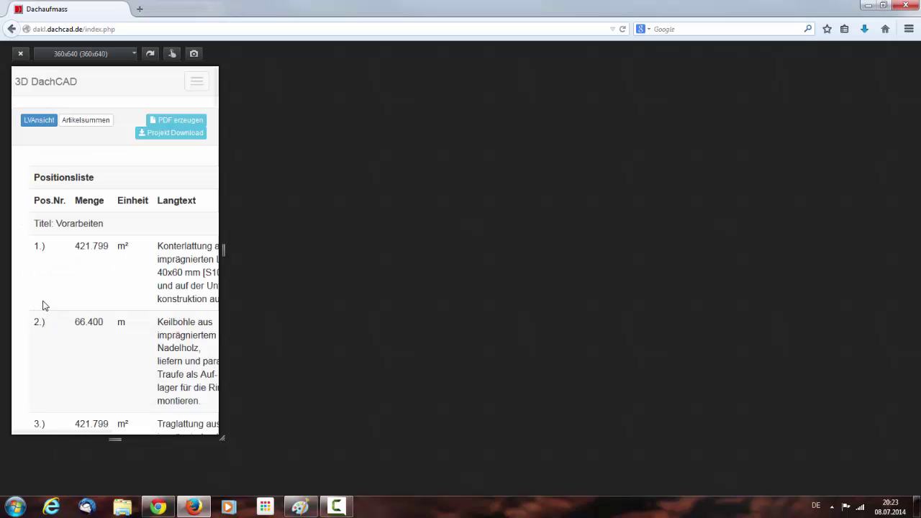
# Step: Scroll through the finished Positionsliste to review all items
pyautogui.scroll(-3, 74, 290)
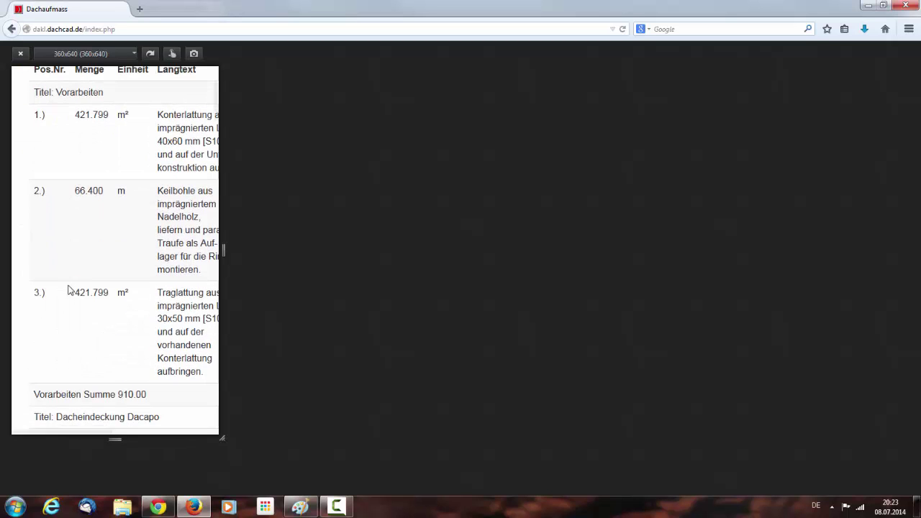
pyautogui.scroll(-5, 69, 289)
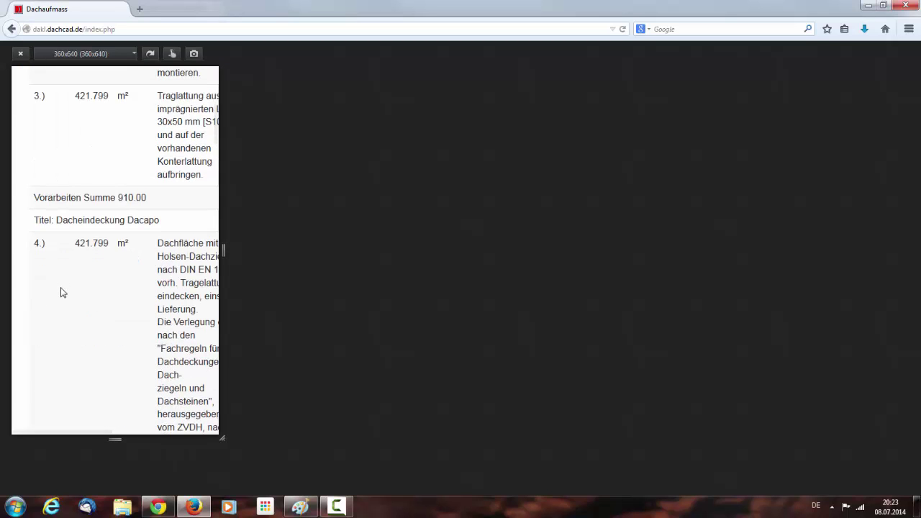
pyautogui.scroll(-3, 62, 291)
pyautogui.scroll(-1, 62, 292)
pyautogui.scroll(-4, 62, 291)
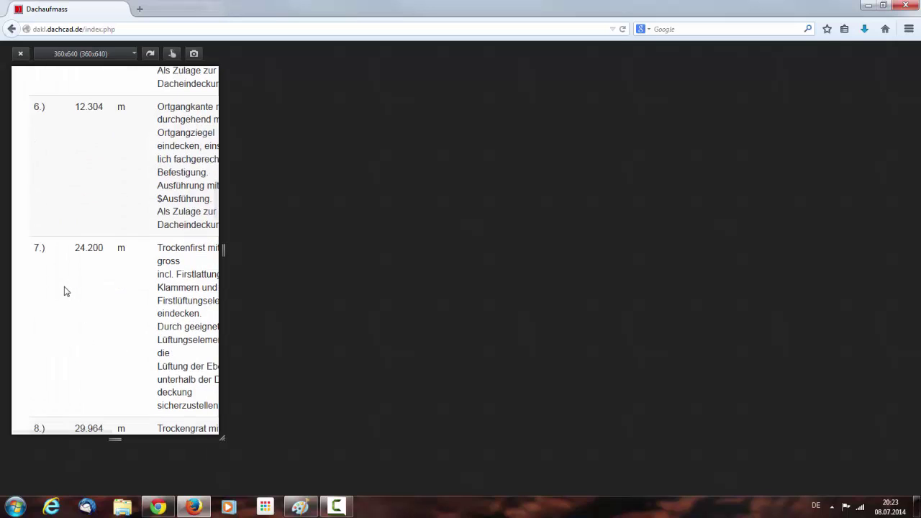
pyautogui.scroll(1, 64, 291)
pyautogui.scroll(3, 64, 291)
pyautogui.scroll(10, 64, 291)
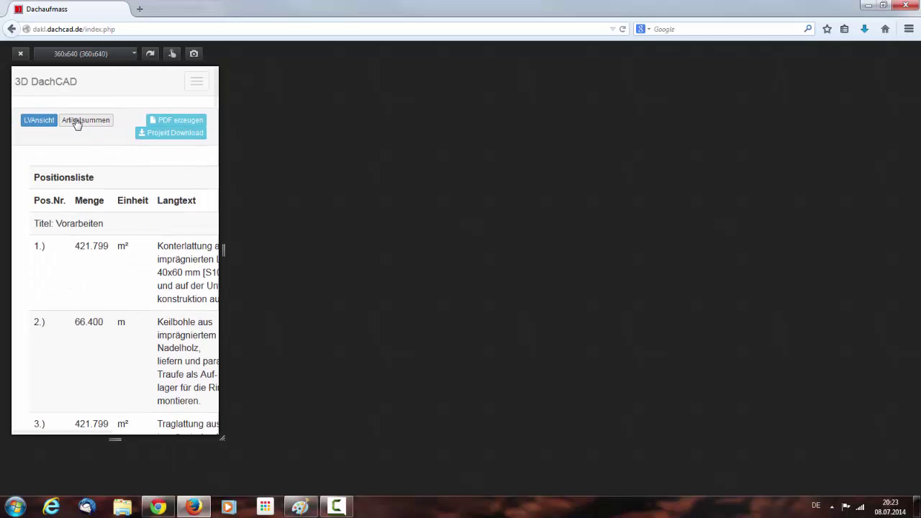
# Step: Show the Artikelsummen list and review the article numbers and names
pyautogui.click(76, 122)
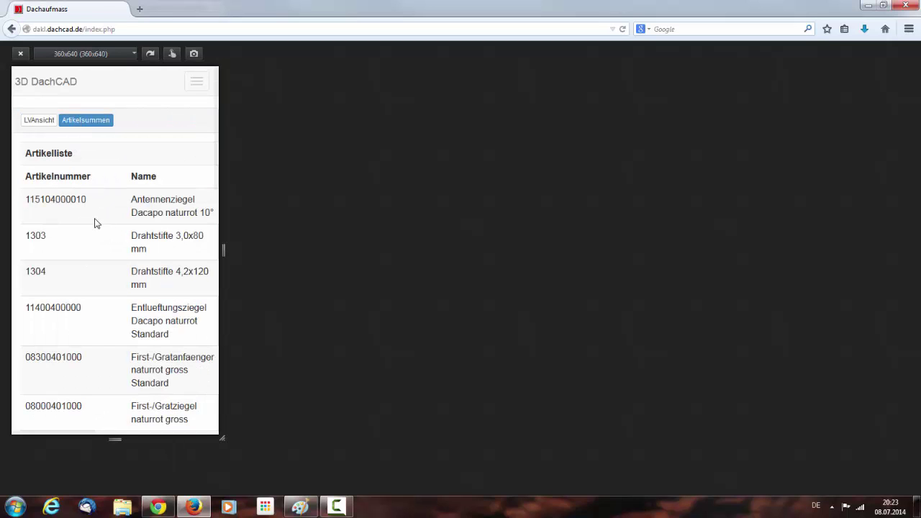
pyautogui.scroll(-3, 94, 223)
pyautogui.scroll(-6, 94, 223)
pyautogui.scroll(-5, 94, 223)
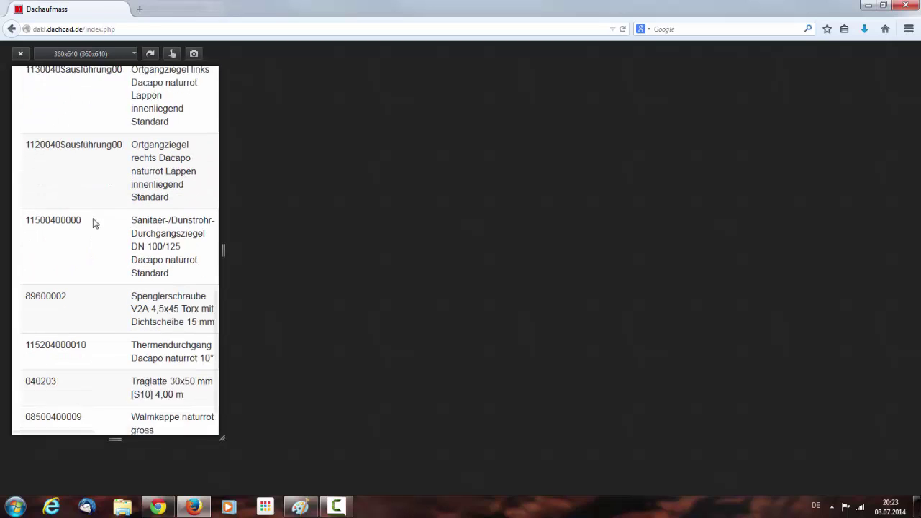
pyautogui.scroll(2, 94, 223)
pyautogui.scroll(5, 94, 223)
pyautogui.scroll(6, 94, 224)
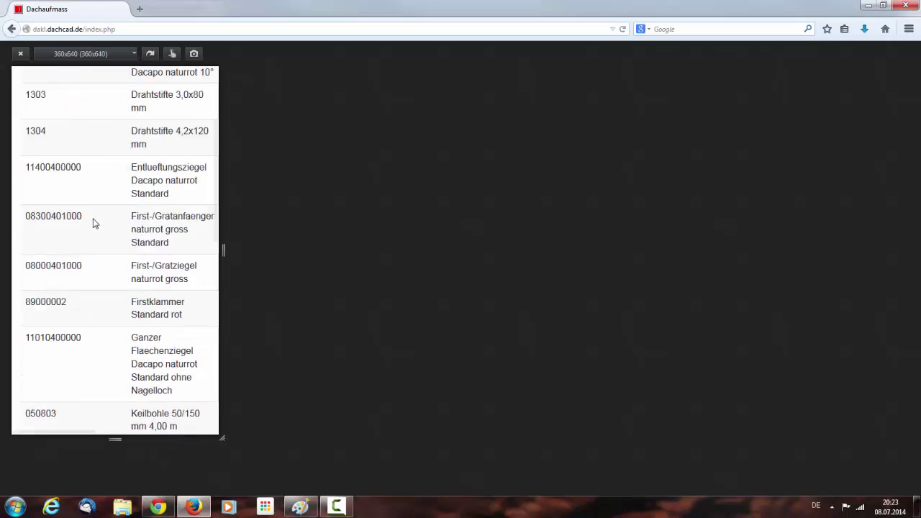
pyautogui.scroll(4, 93, 223)
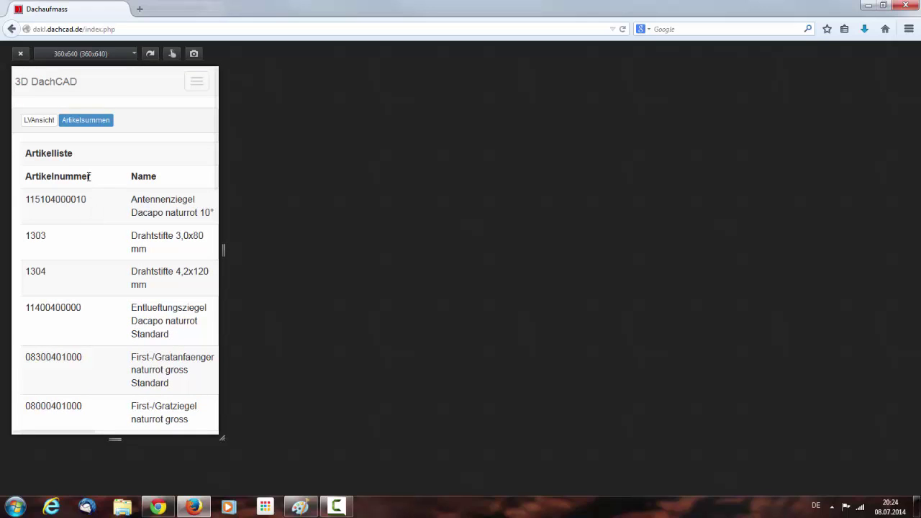
# Step: Return to the position list and download the project file Dakl_01.sxml locally
pyautogui.click(43, 122)
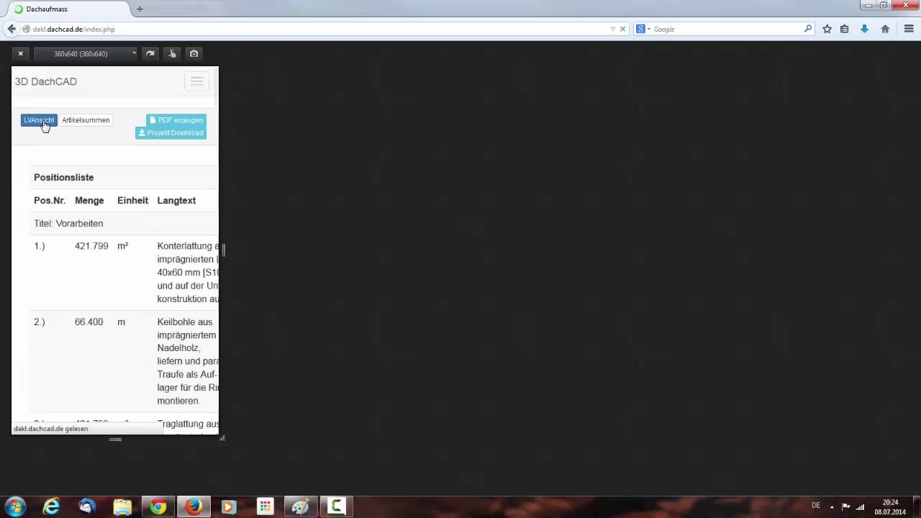
pyautogui.click(165, 135)
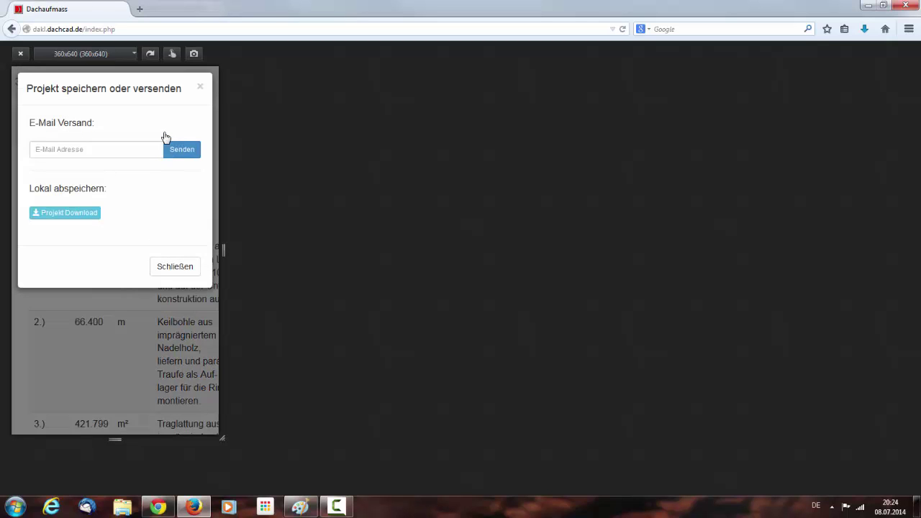
pyautogui.click(69, 220)
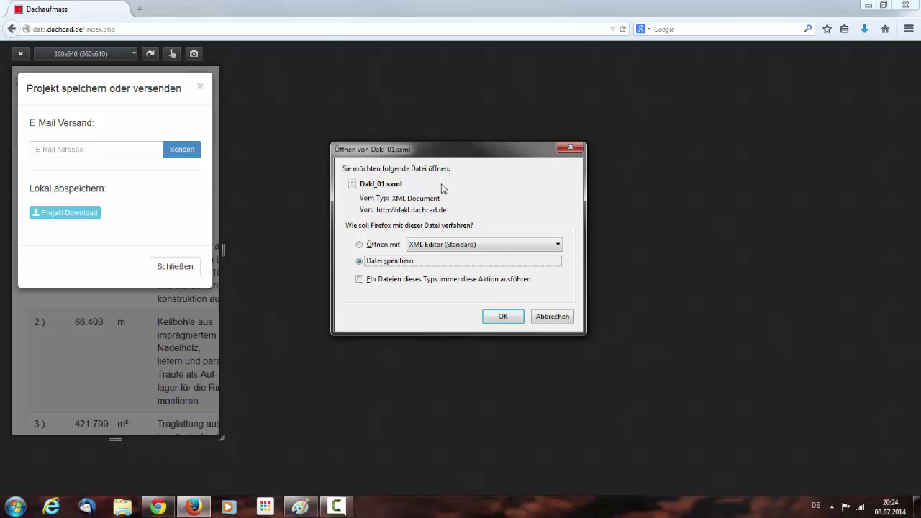
pyautogui.click(504, 316)
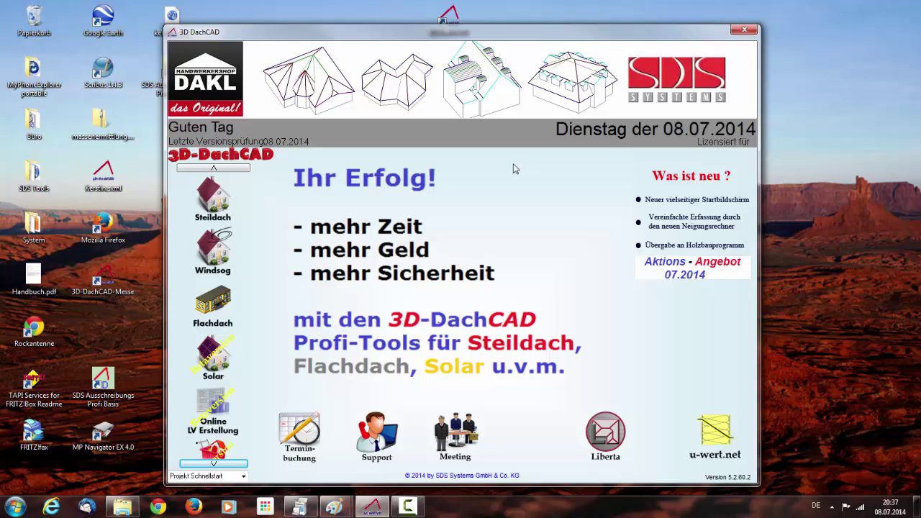
# Step: Open Dakl_01(1).sxml from the Downloads folder as a Steildach project
pyautogui.click(206, 204)
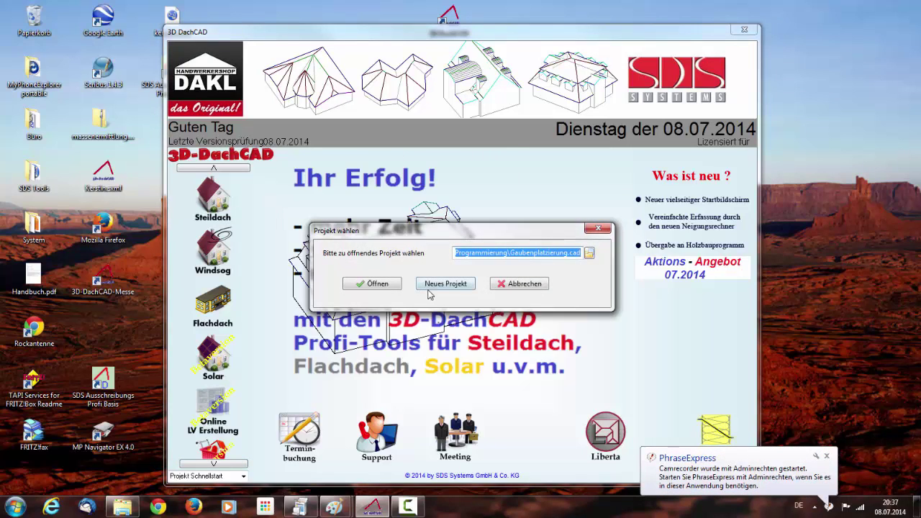
pyautogui.click(588, 253)
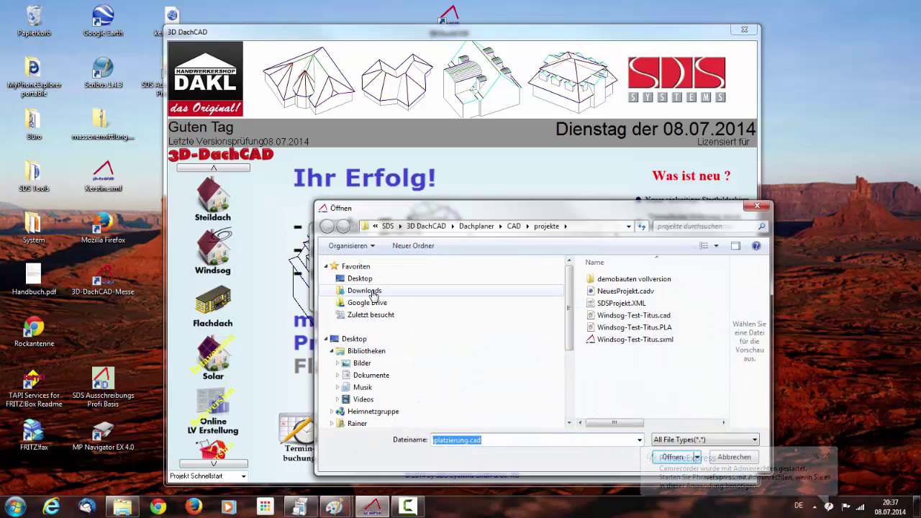
pyautogui.click(353, 291)
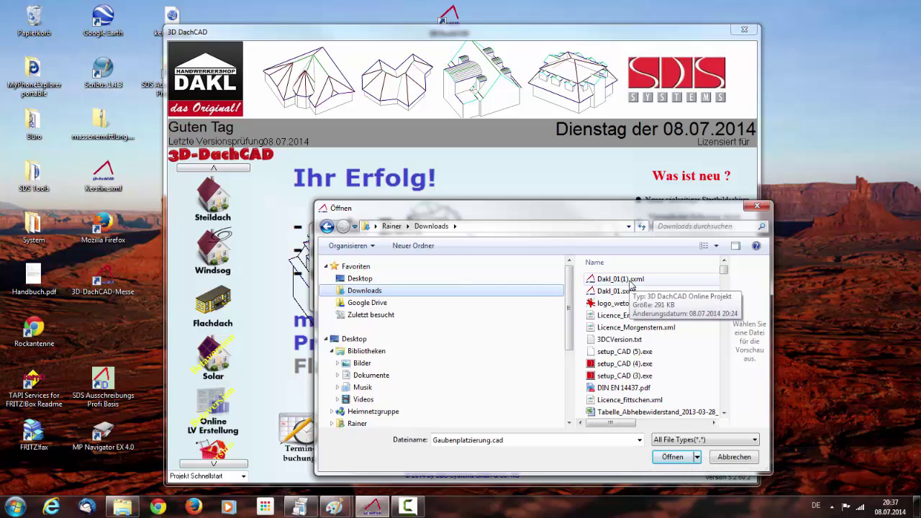
pyautogui.click(630, 284)
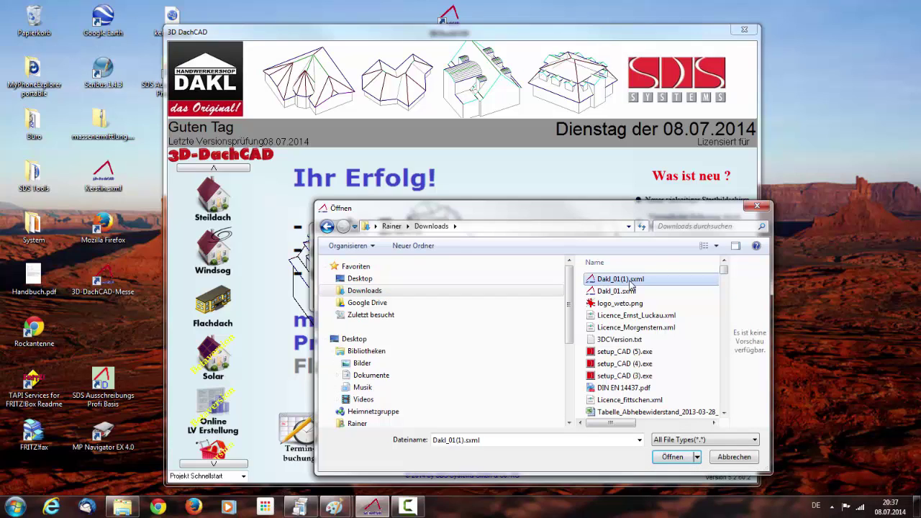
pyautogui.click(670, 458)
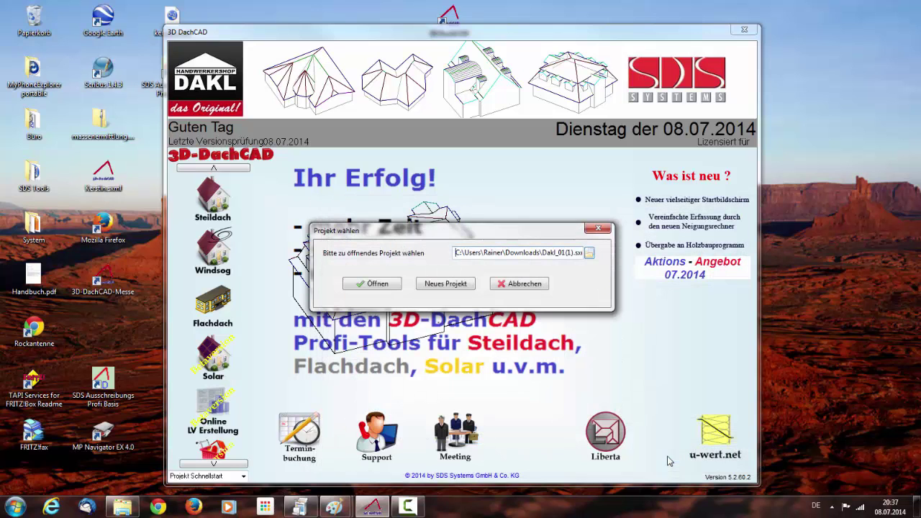
pyautogui.click(368, 285)
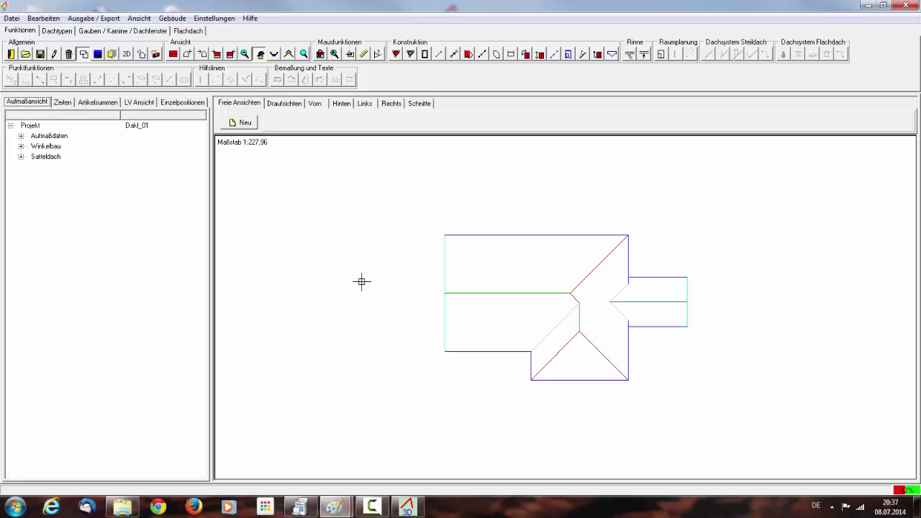
# Step: Orbit the imported Dakl_01 roof into 3D, then show the Gauben / Kamine / Dachfenster inputs
pyautogui.moveTo(384, 365); pyautogui.dragTo(408, 337)
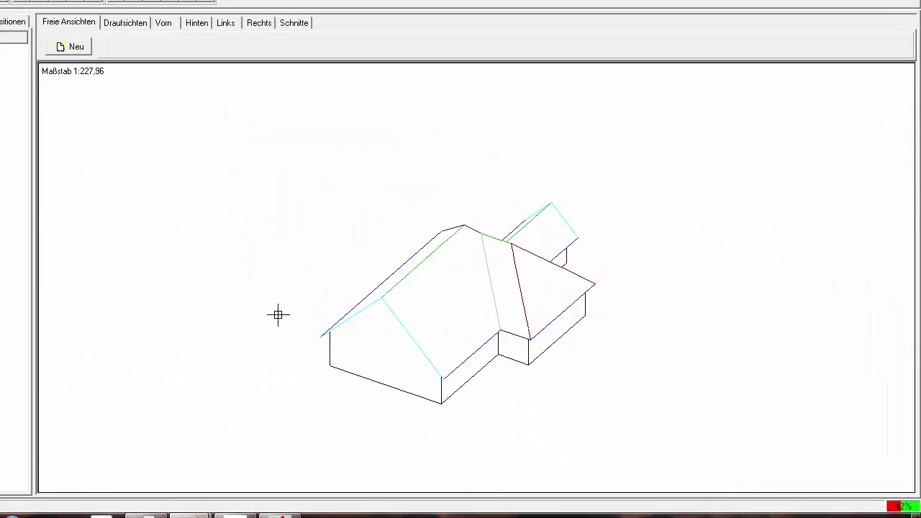
pyautogui.moveTo(278, 315)
pyautogui.mouseDown()
pyautogui.moveTo(321, 251)
pyautogui.moveTo(234, 374)
pyautogui.mouseUp()
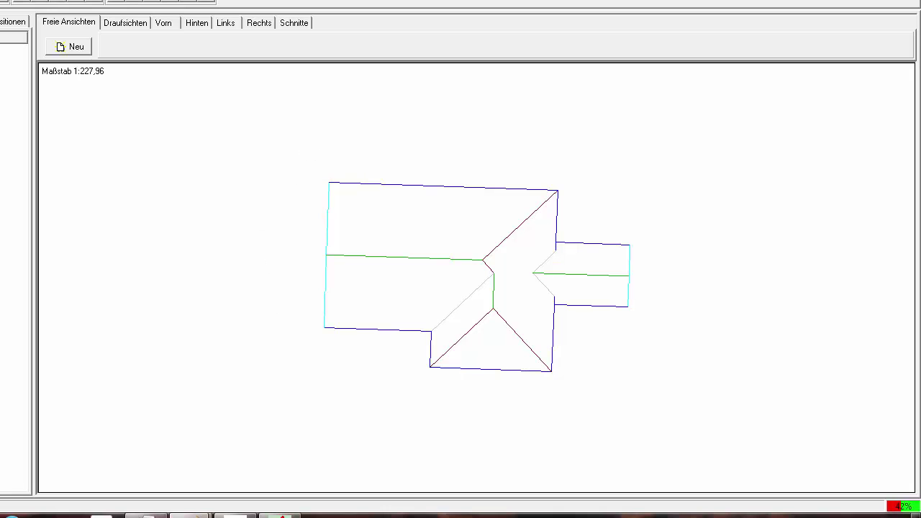
pyautogui.click(146, 31)
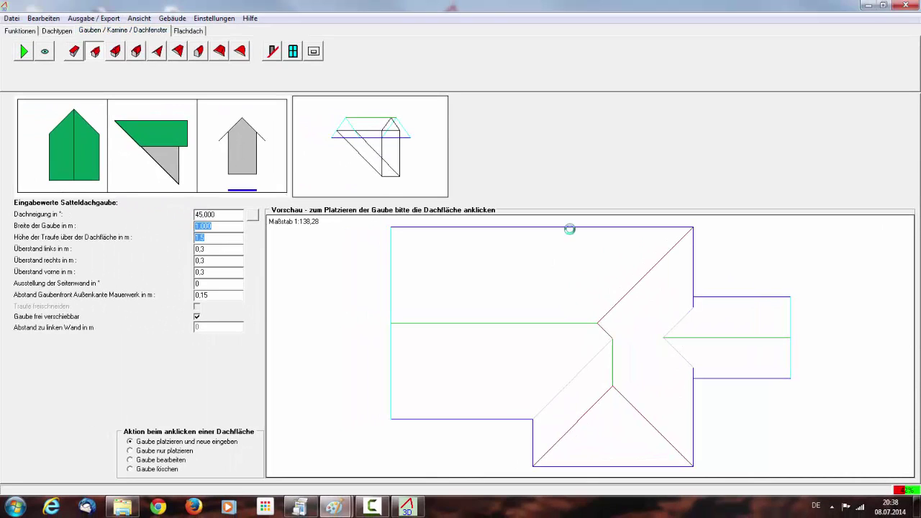
# Step: Place gable dormers on the upper roof face and a chimney with 0 flare per metre
pyautogui.click(499, 257)
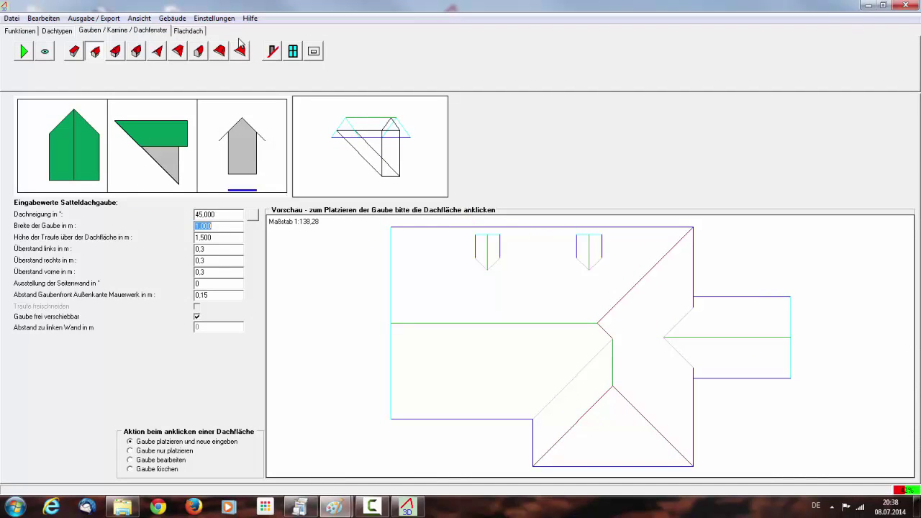
pyautogui.click(271, 52)
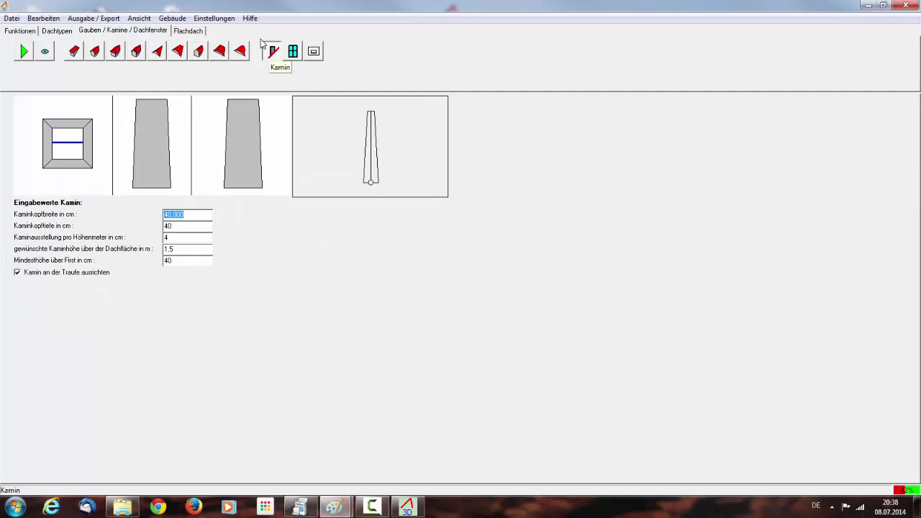
pyautogui.click(185, 238)
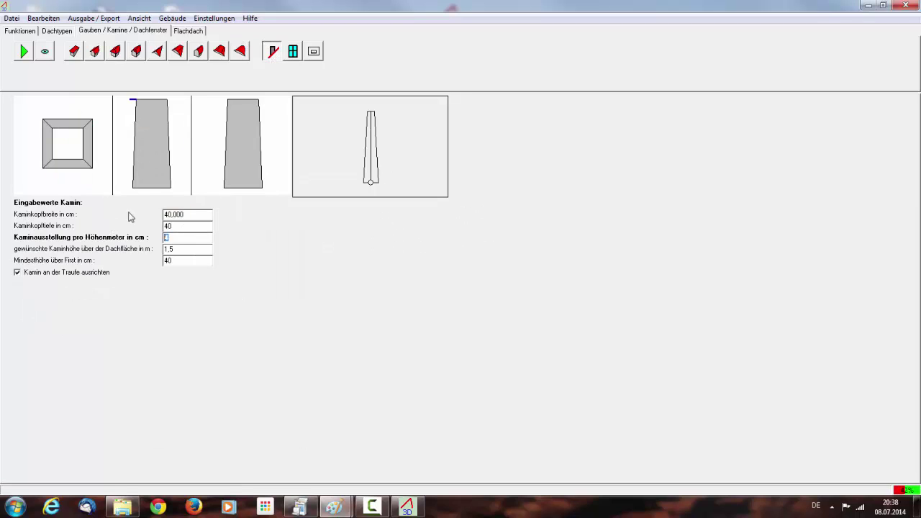
pyautogui.write('0')
pyautogui.press('Tab')
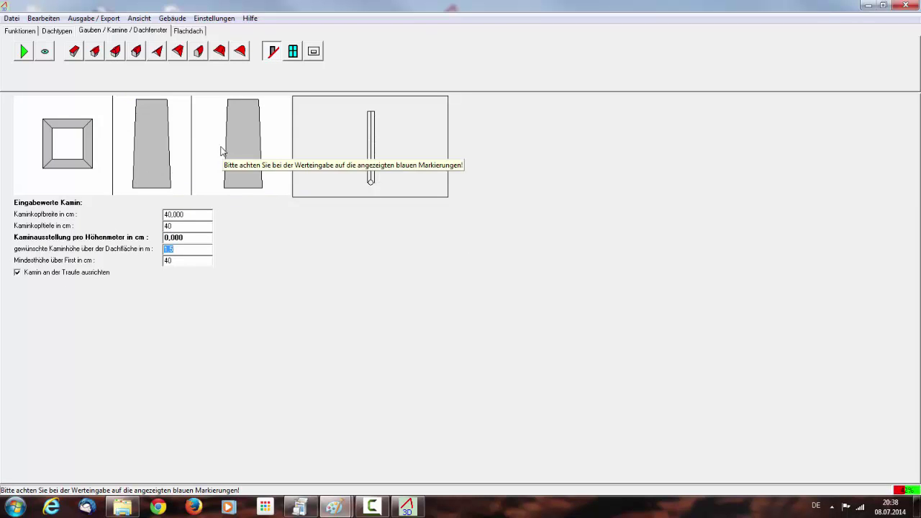
pyautogui.click(26, 56)
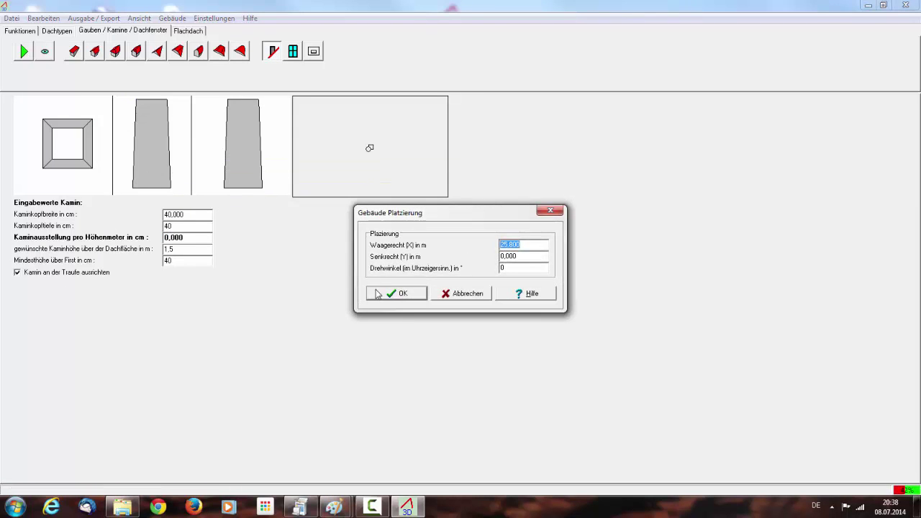
pyautogui.click(380, 295)
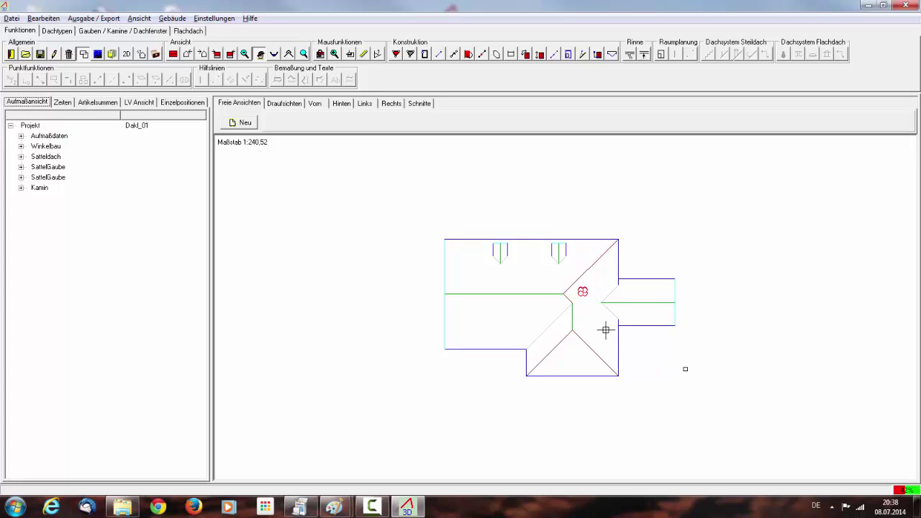
pyautogui.click(126, 31)
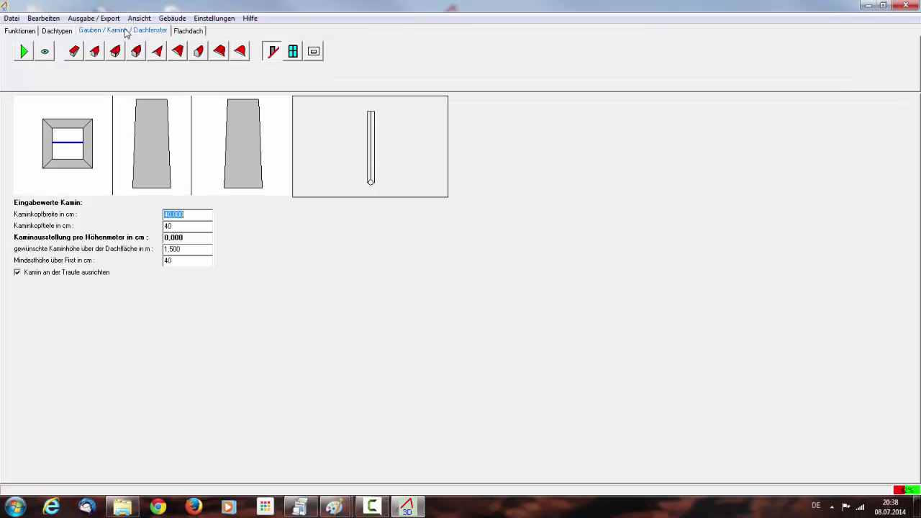
# Step: Choose a VELUX Klapp-Schwing-Fenster roof window in size SK08
pyautogui.click(293, 53)
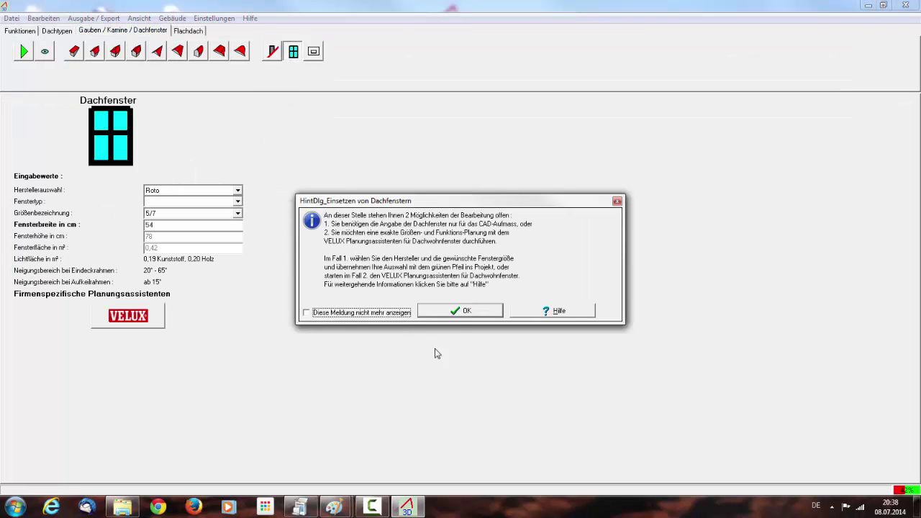
pyautogui.click(456, 312)
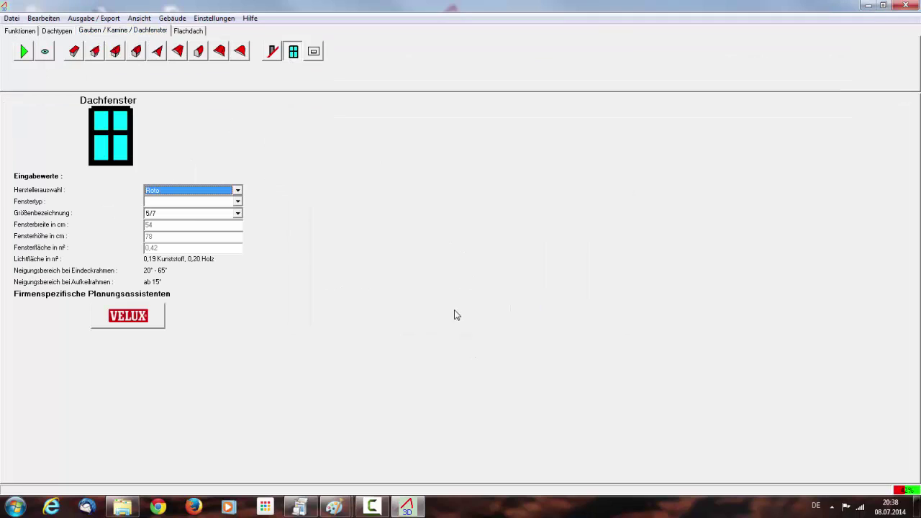
pyautogui.click(238, 190)
pyautogui.click(210, 208)
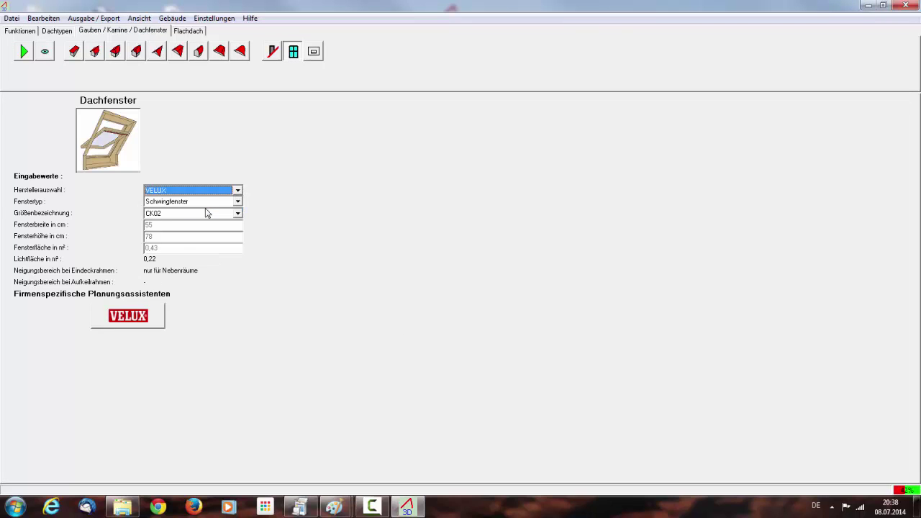
pyautogui.click(211, 206)
pyautogui.click(207, 218)
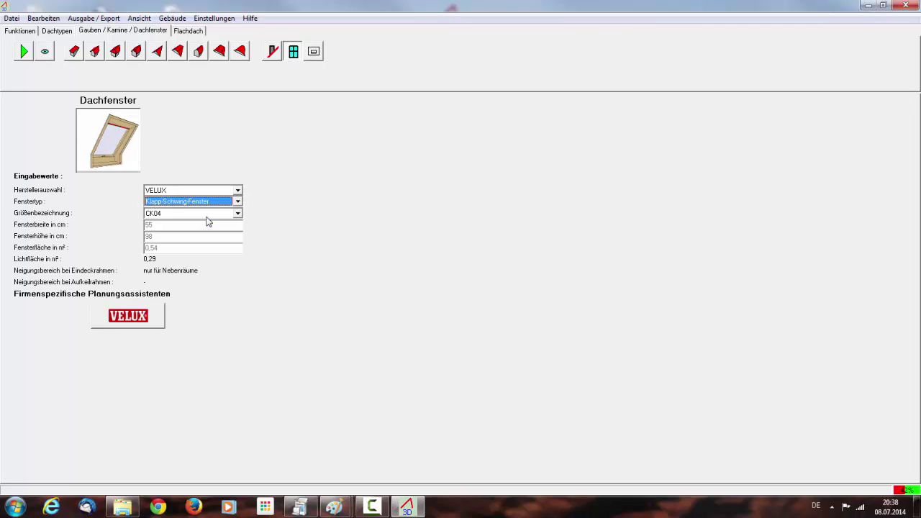
pyautogui.click(202, 215)
pyautogui.scroll(-2, 200, 256)
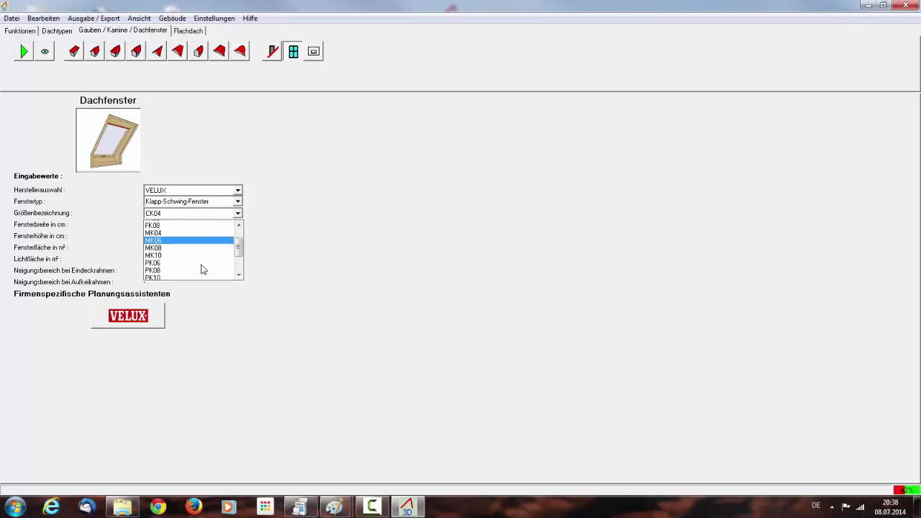
pyautogui.scroll(-1, 200, 258)
pyautogui.click(199, 256)
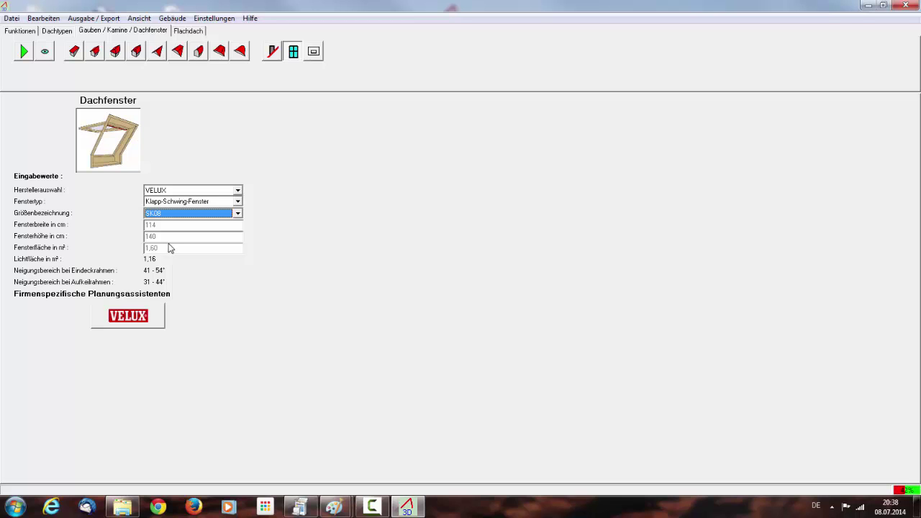
# Step: Place the SK08 roof window on the left main roof face and view it obliquely
pyautogui.click(24, 51)
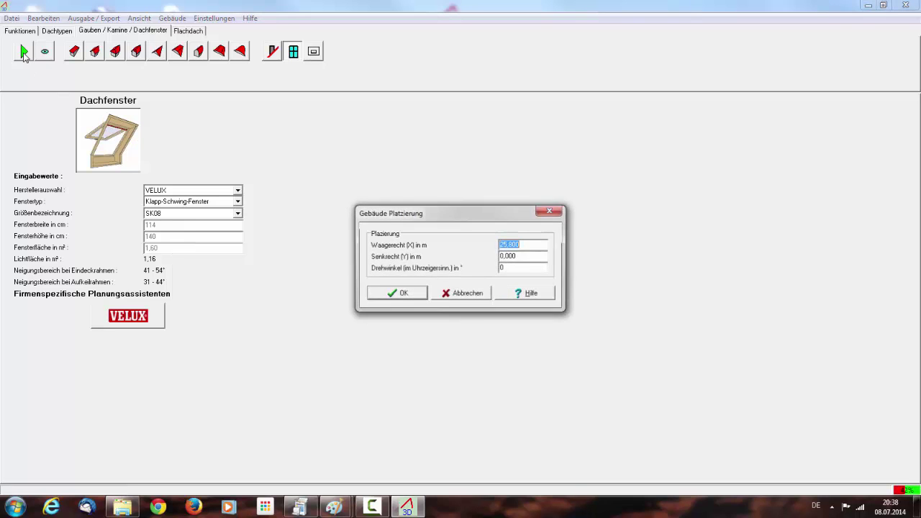
pyautogui.click(399, 295)
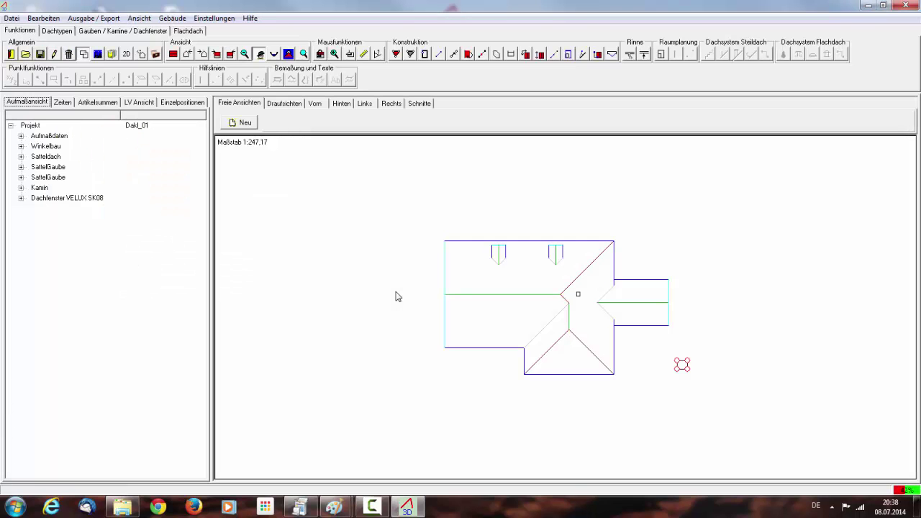
pyautogui.moveTo(684, 382); pyautogui.dragTo(512, 339)
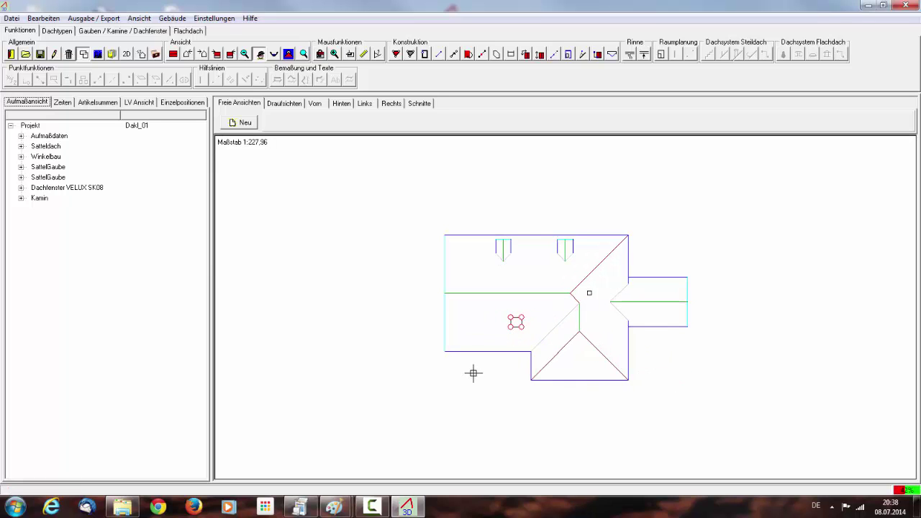
pyautogui.moveTo(485, 392)
pyautogui.mouseDown()
pyautogui.moveTo(522, 356)
pyautogui.moveTo(549, 358)
pyautogui.moveTo(490, 384)
pyautogui.moveTo(471, 367)
pyautogui.mouseUp()
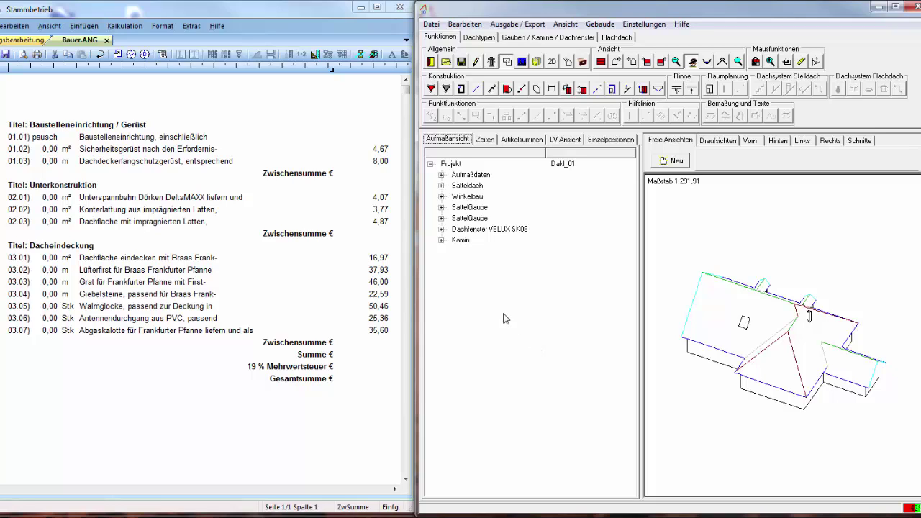
# Step: Expand the measurement data and select the Dachflächen total of 430,394 qm
pyautogui.click(441, 174)
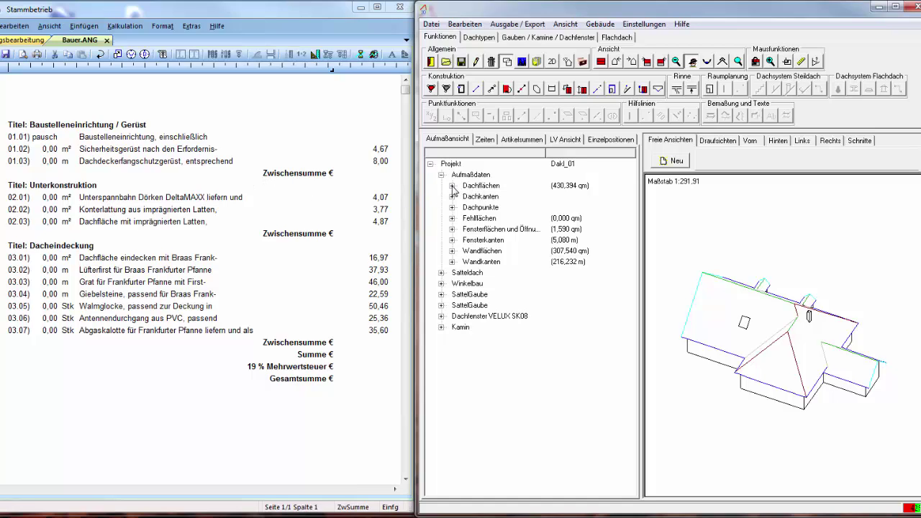
pyautogui.click(452, 186)
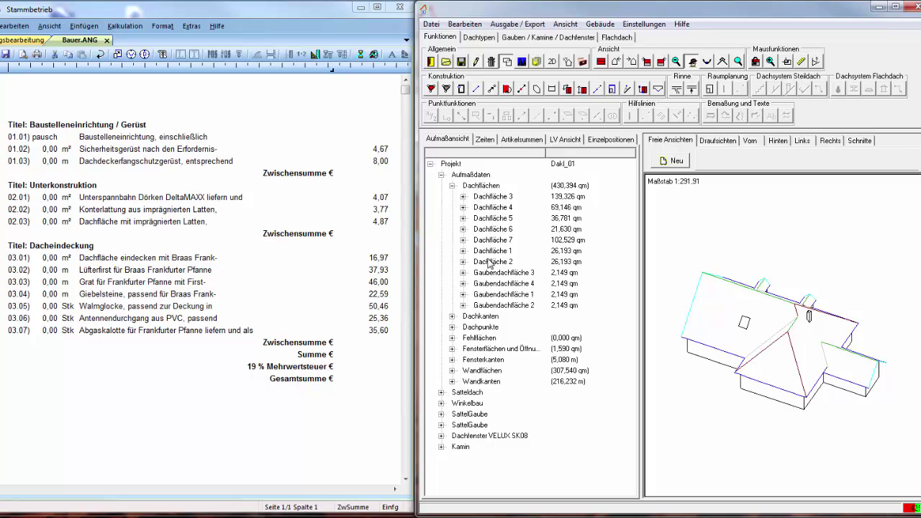
pyautogui.click(452, 186)
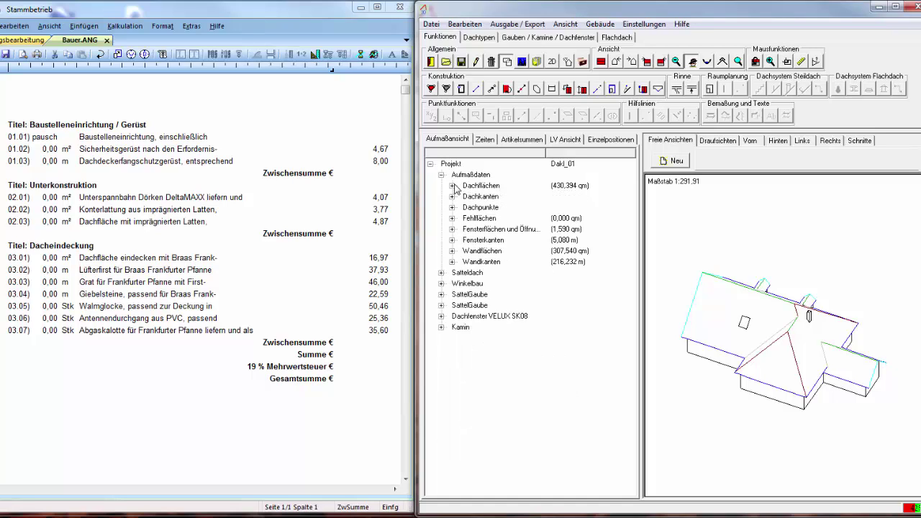
pyautogui.click(481, 186)
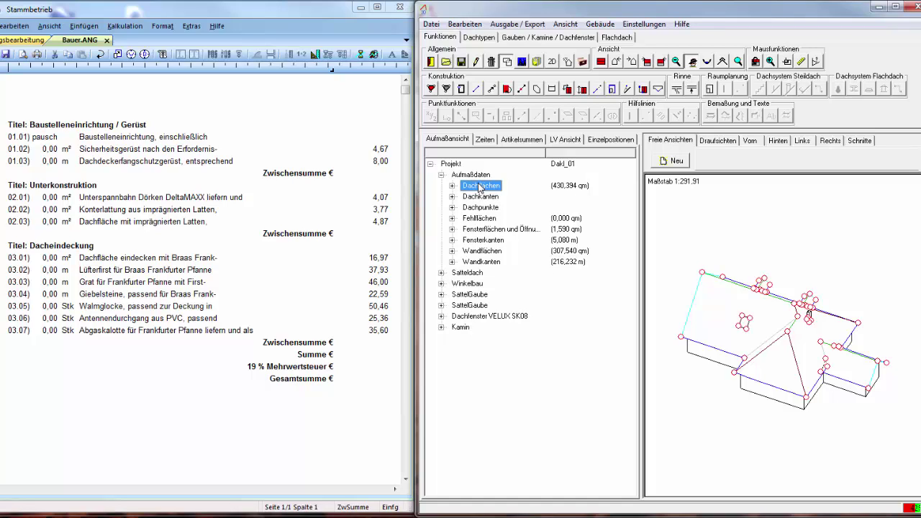
# Step: Transfer the 430,41 m² roof area into quote lines 02.01, 02.02, 02.03 and 03.01
pyautogui.moveTo(479, 188); pyautogui.dragTo(166, 200)
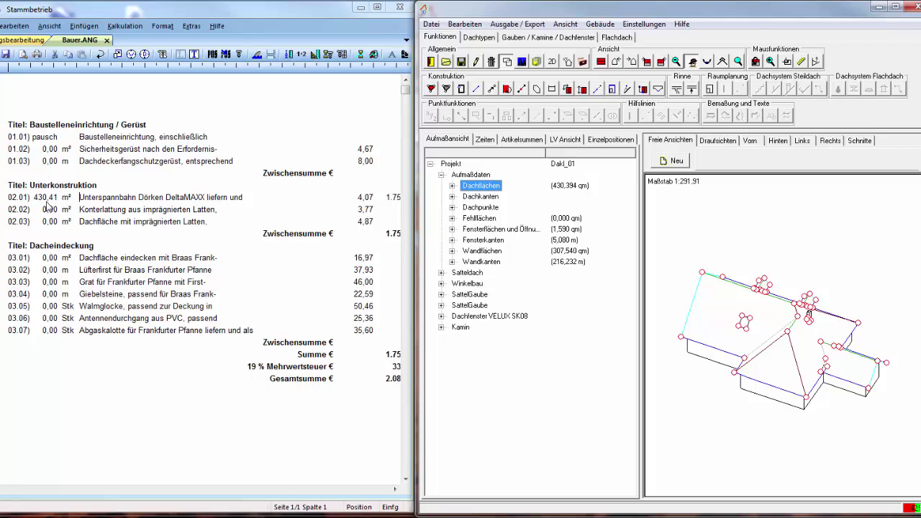
pyautogui.moveTo(48, 207)
pyautogui.mouseDown()
pyautogui.moveTo(322, 204)
pyautogui.moveTo(178, 212)
pyautogui.mouseUp()
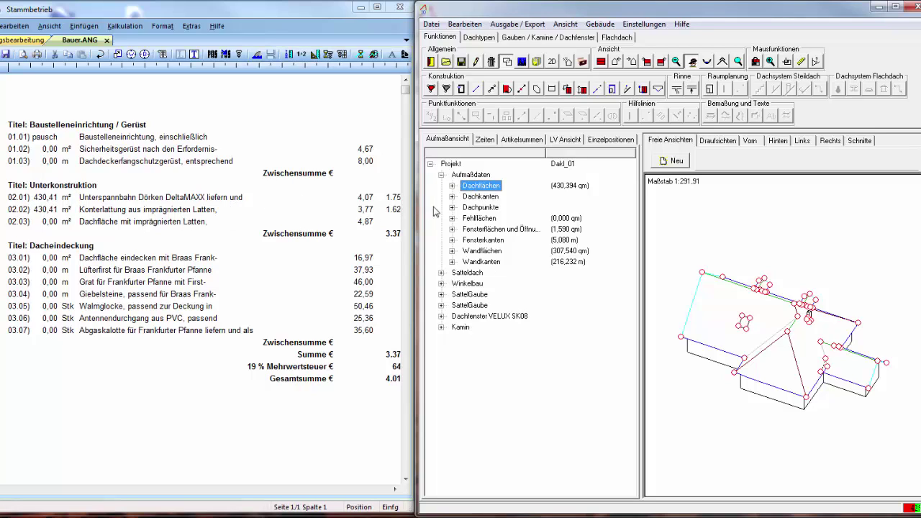
pyautogui.moveTo(367, 210); pyautogui.dragTo(188, 226)
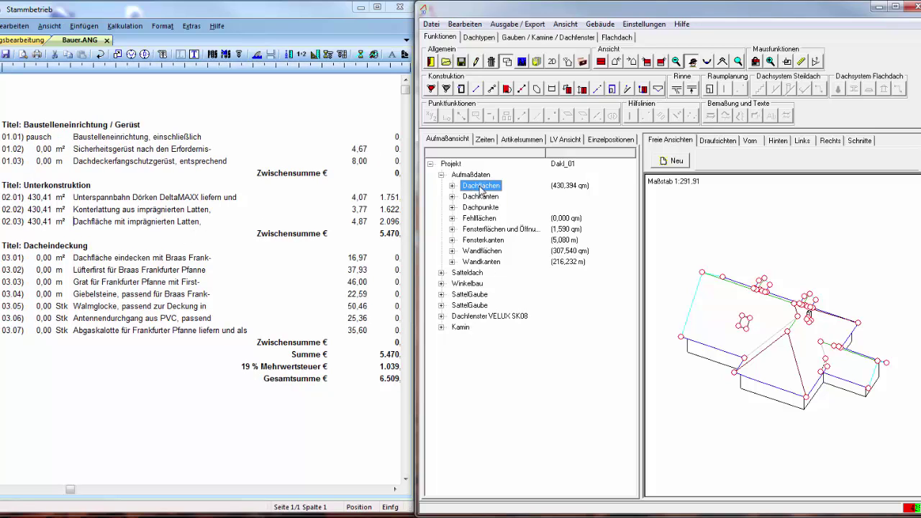
pyautogui.moveTo(481, 189)
pyautogui.mouseDown()
pyautogui.moveTo(152, 250)
pyautogui.moveTo(152, 259)
pyautogui.mouseUp()
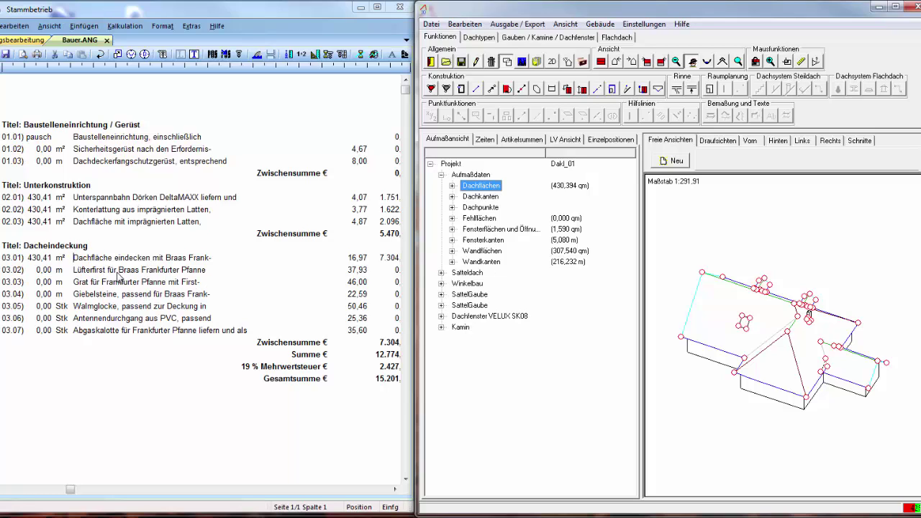
# Step: Transfer the ridge length 28,80 m into line 03.02 and the hip length 29,96 m into 03.03
pyautogui.click(452, 196)
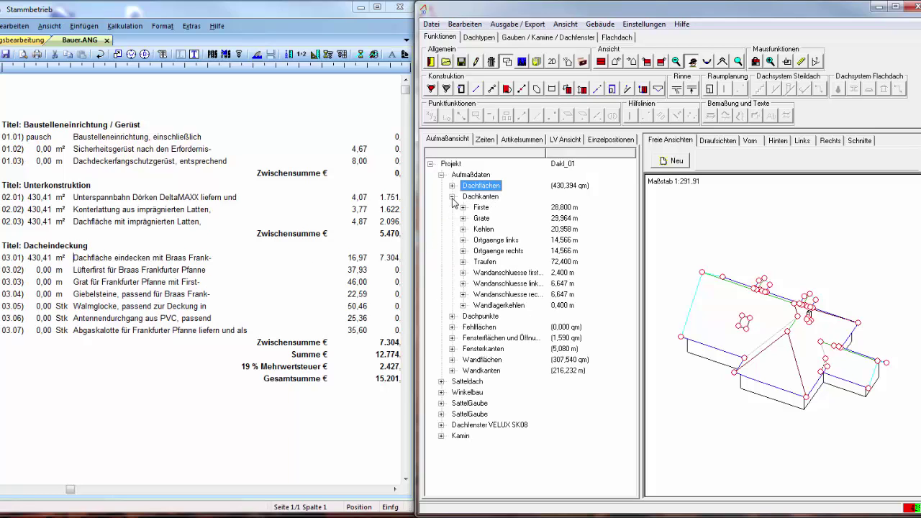
pyautogui.moveTo(482, 208); pyautogui.dragTo(185, 275)
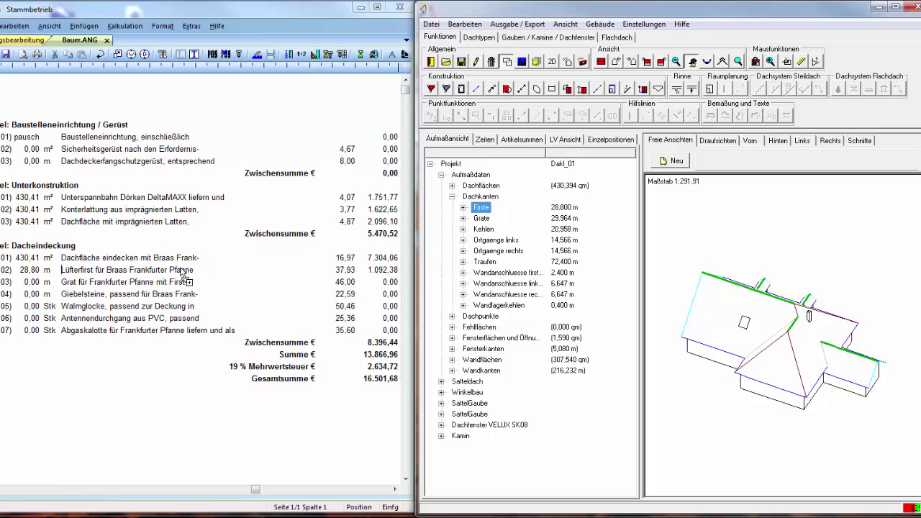
pyautogui.moveTo(484, 219); pyautogui.dragTo(168, 284)
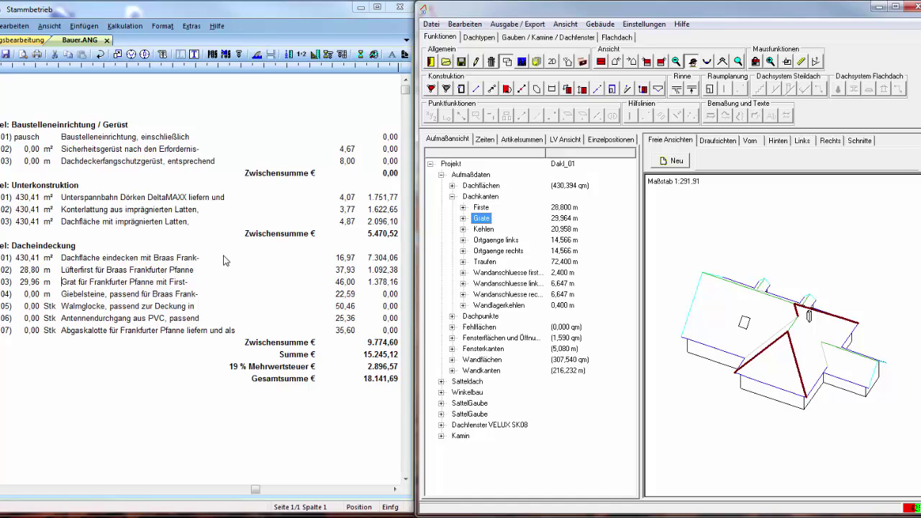
# Step: Generate the Aufmaß measurement sheet and view its Dacheindeckung and Unterkonstruktion sections
pyautogui.click(316, 56)
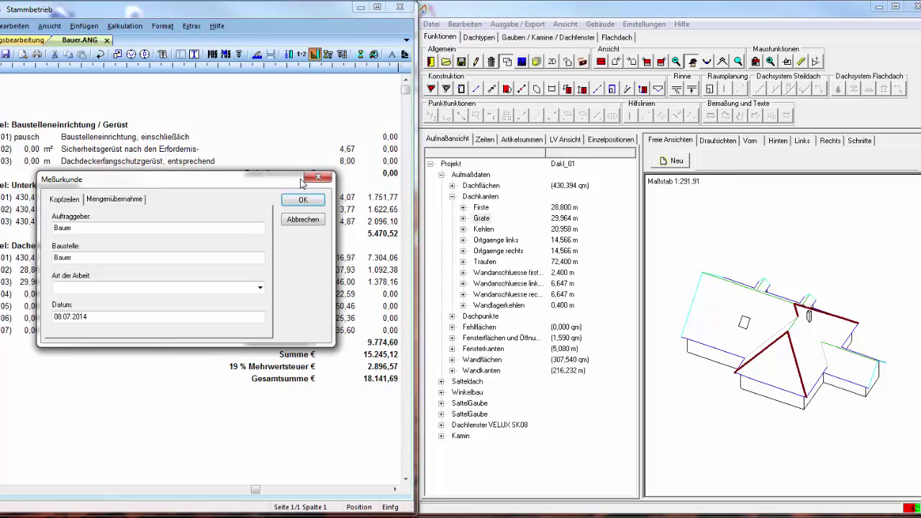
pyautogui.click(301, 202)
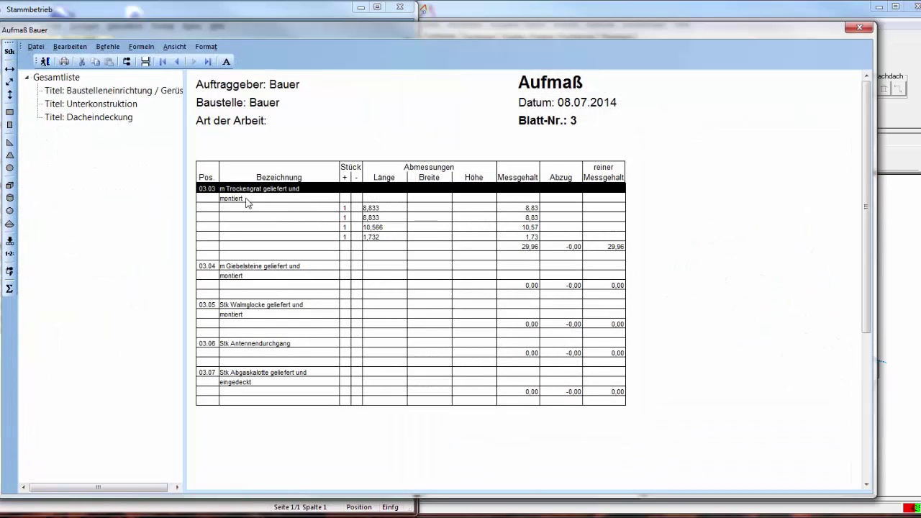
pyautogui.click(90, 117)
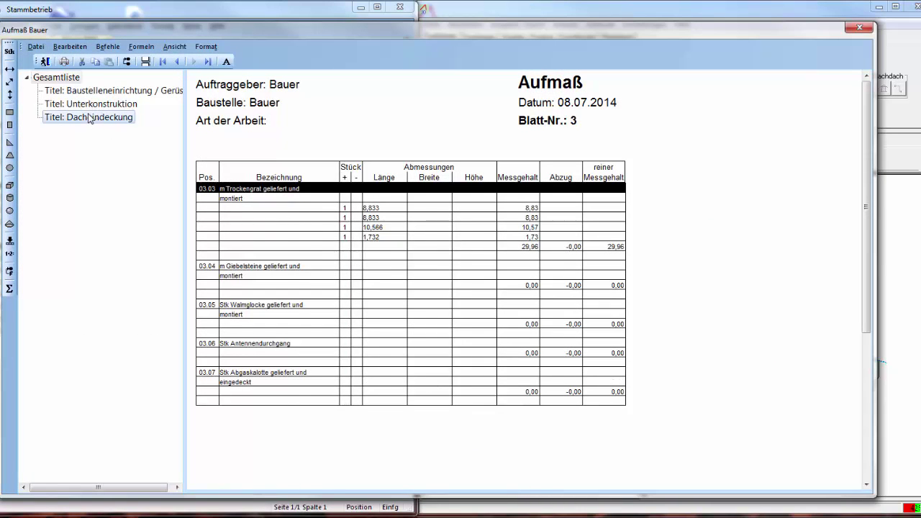
pyautogui.click(92, 106)
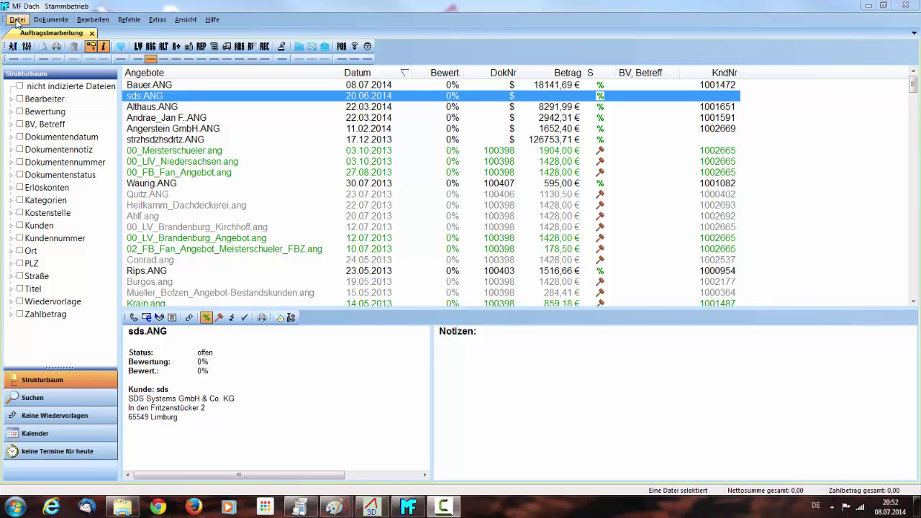
# Step: Import the ProfiPLANER file Dakl_01(1).sxml into a new quote via Datei > Import
pyautogui.click(18, 20)
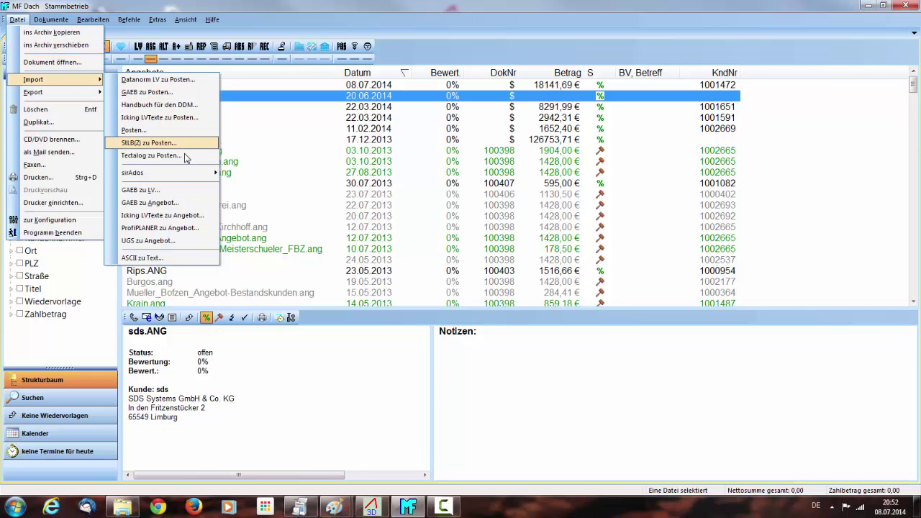
pyautogui.moveTo(44, 80)
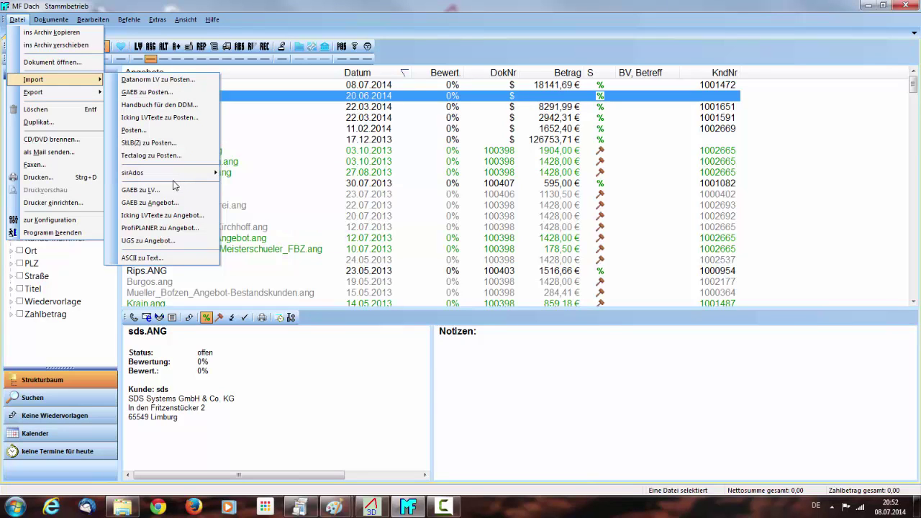
pyautogui.click(171, 229)
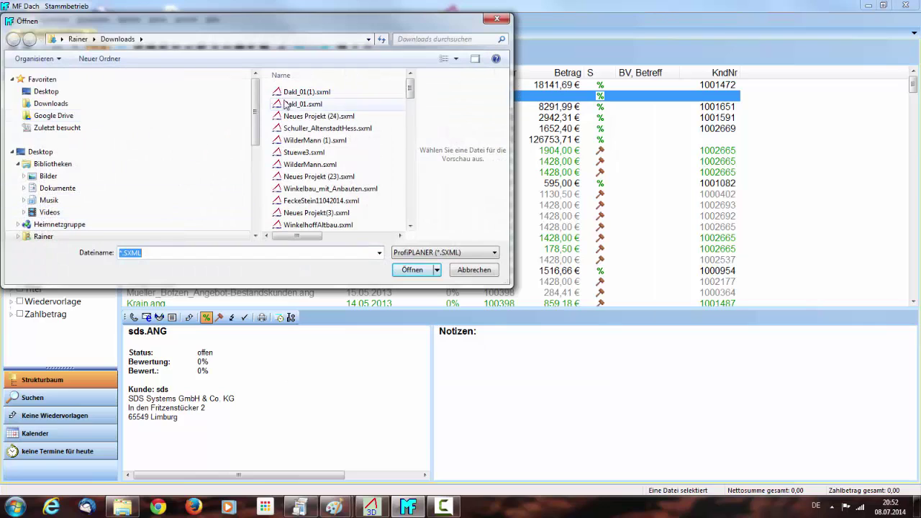
pyautogui.click(299, 96)
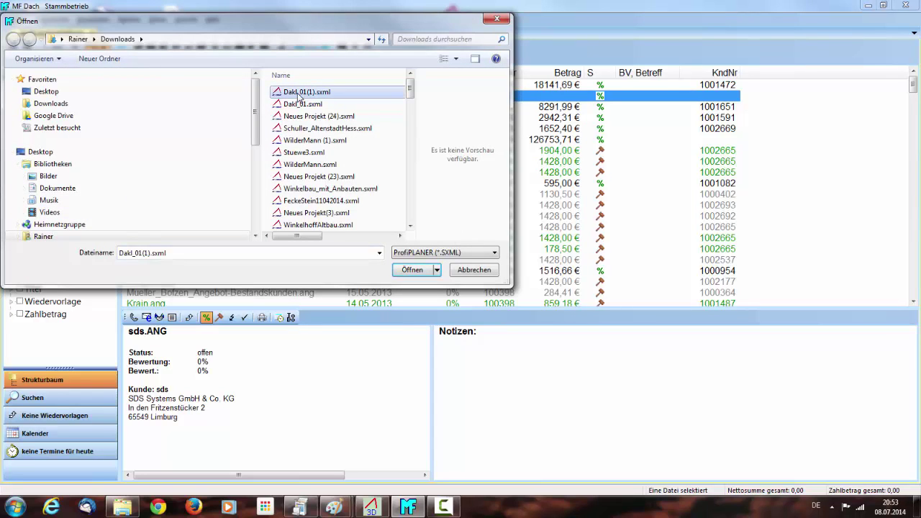
pyautogui.click(412, 273)
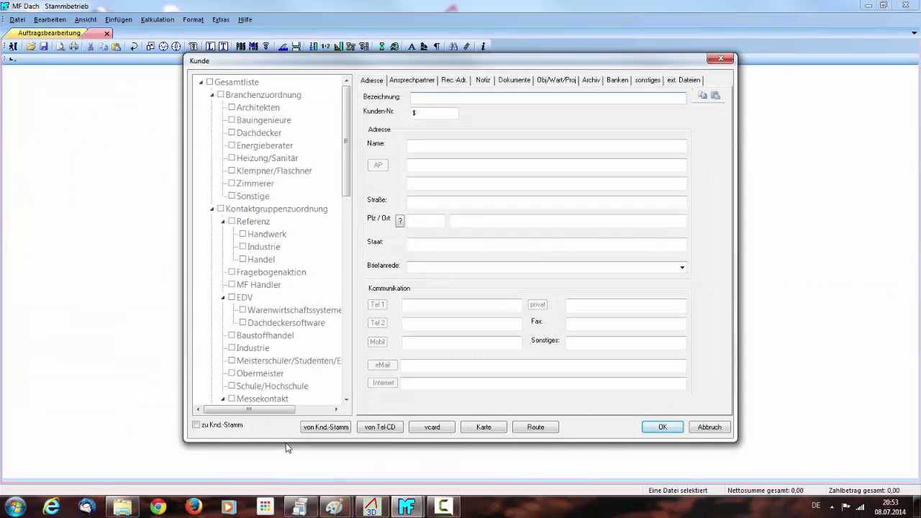
# Step: Assign the existing customer from the customer master, accepting the document settings and introductory text
pyautogui.click(316, 429)
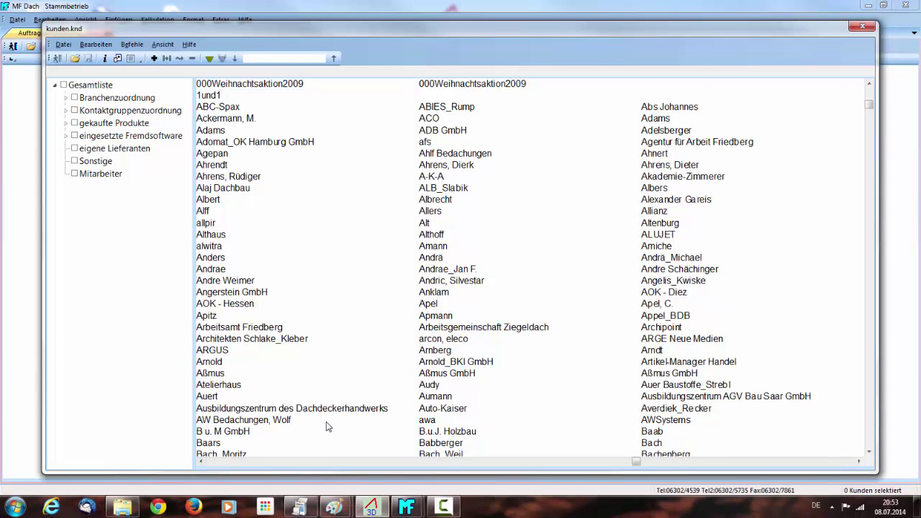
pyautogui.scroll(-4, 326, 427)
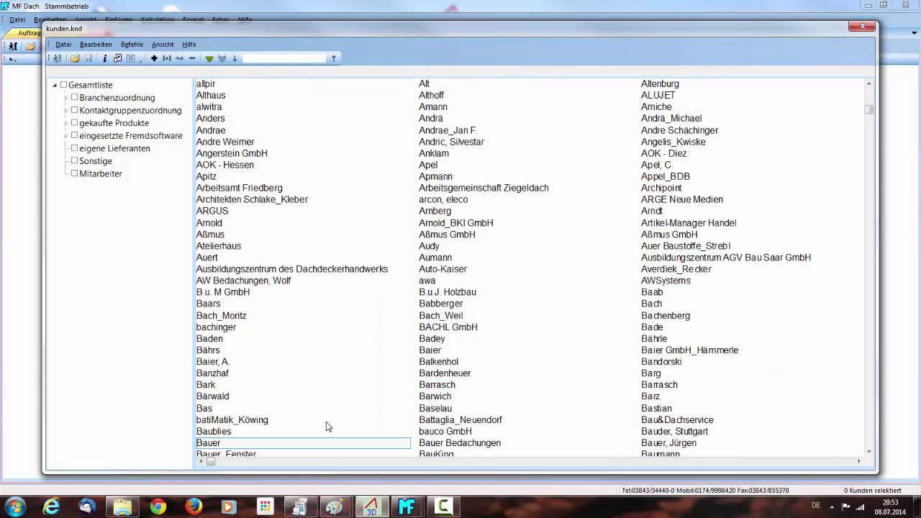
pyautogui.click(210, 445)
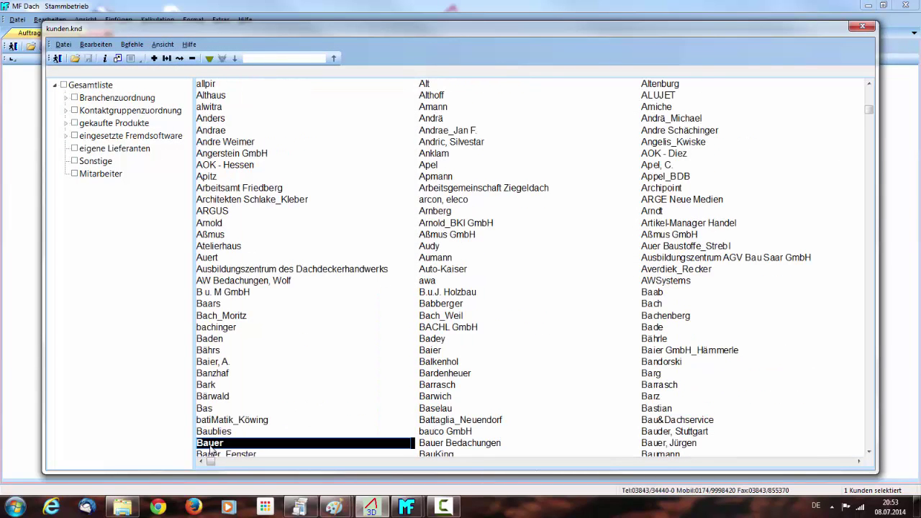
pyautogui.click(57, 59)
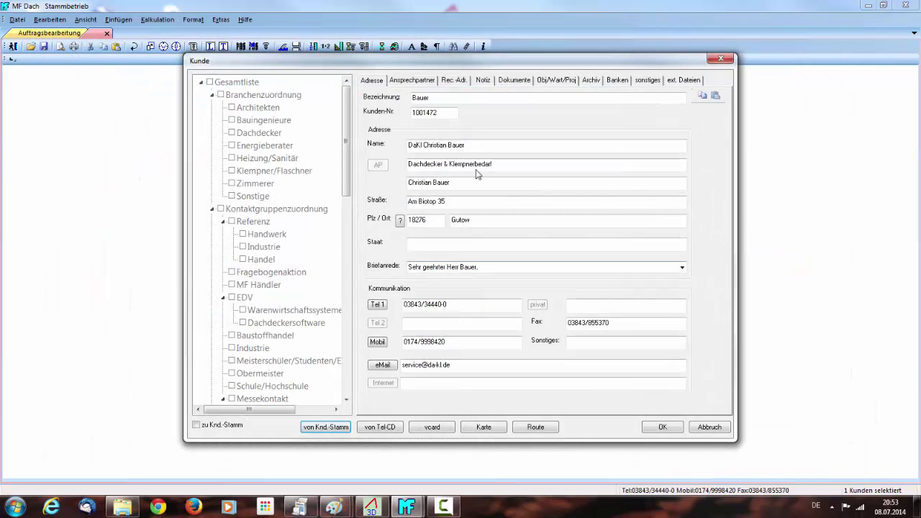
pyautogui.click(665, 428)
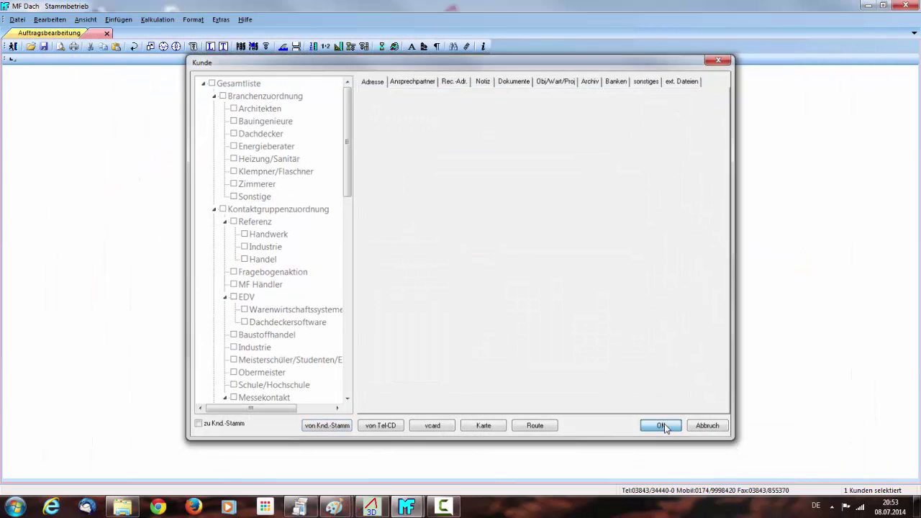
pyautogui.click(516, 312)
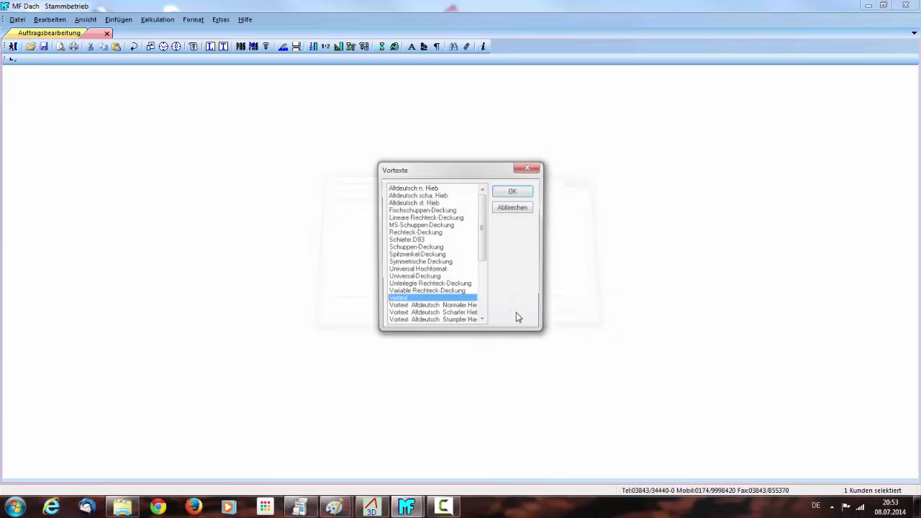
pyautogui.click(509, 192)
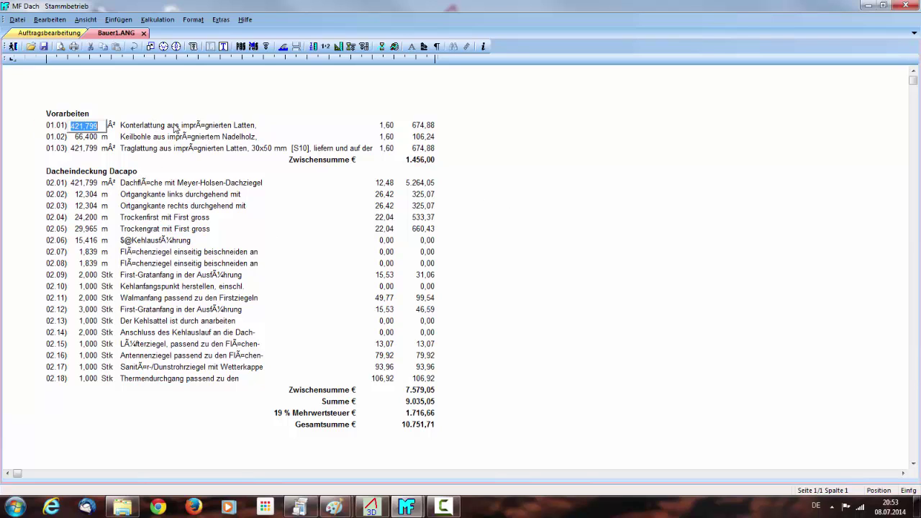
# Step: Open the Messurkunde measurement sheet for the imported quote
pyautogui.click(337, 46)
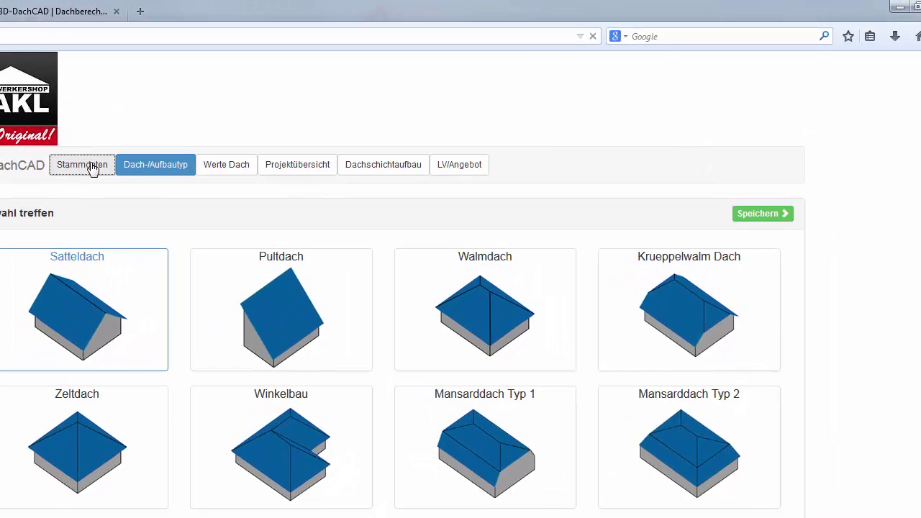
# Step: View the Stammdaten project form, then go back to the roof-type selection
pyautogui.click(91, 168)
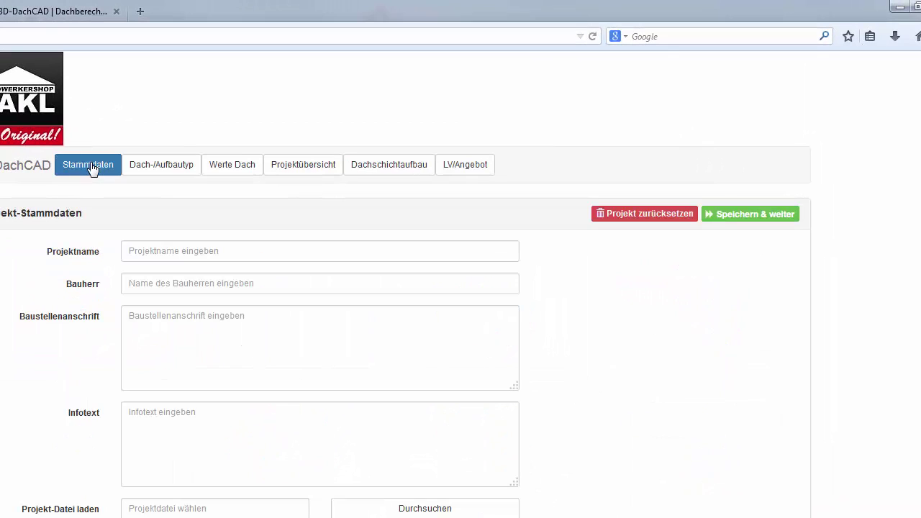
pyautogui.click(151, 171)
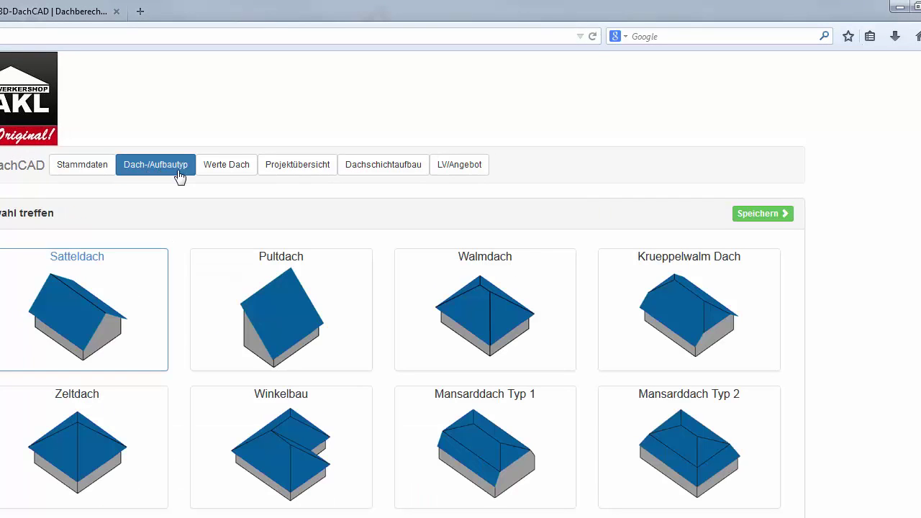